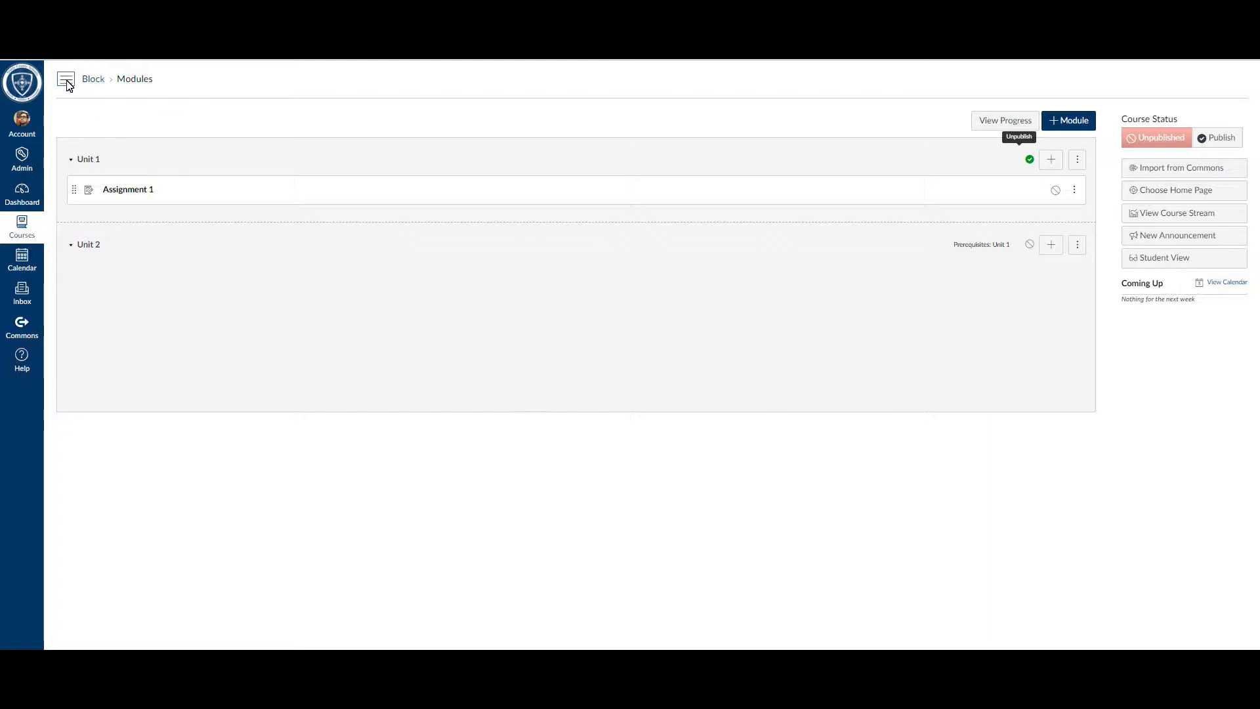
Step: Open the course's Assignments page and start creating a new assignment
{"action": "left_click", "coordinate": [66, 80]}
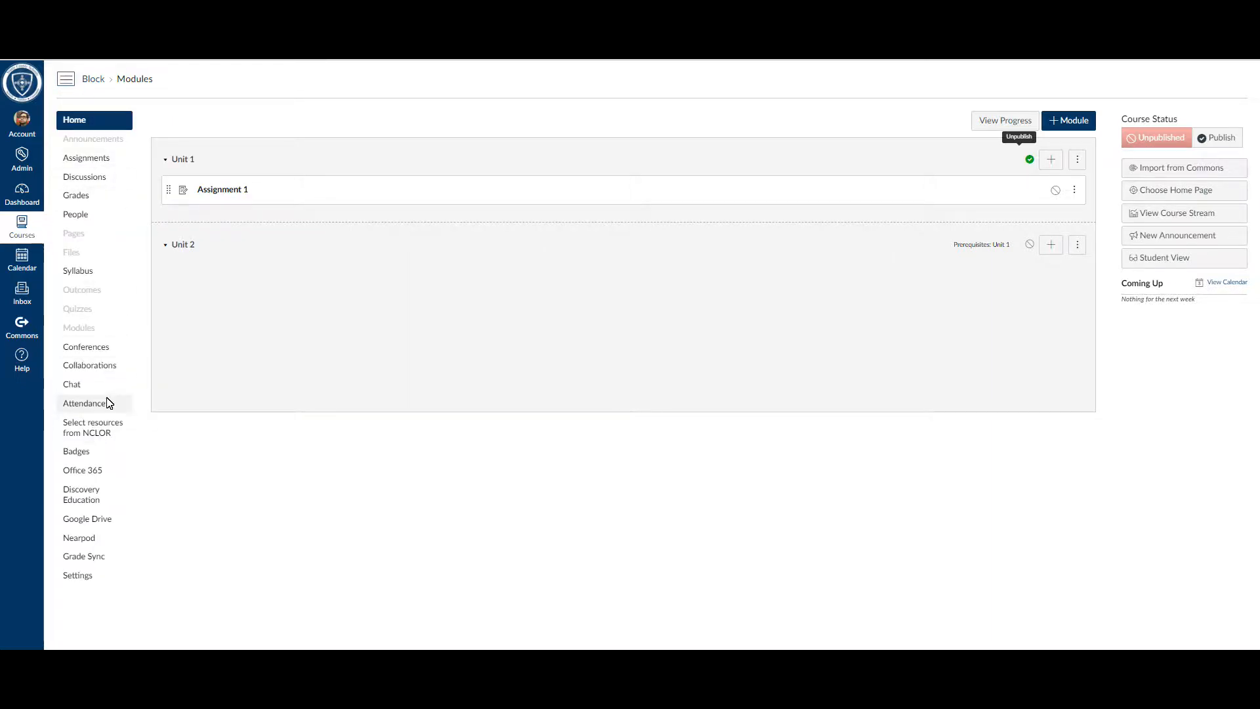
{"action": "left_click", "coordinate": [82, 160]}
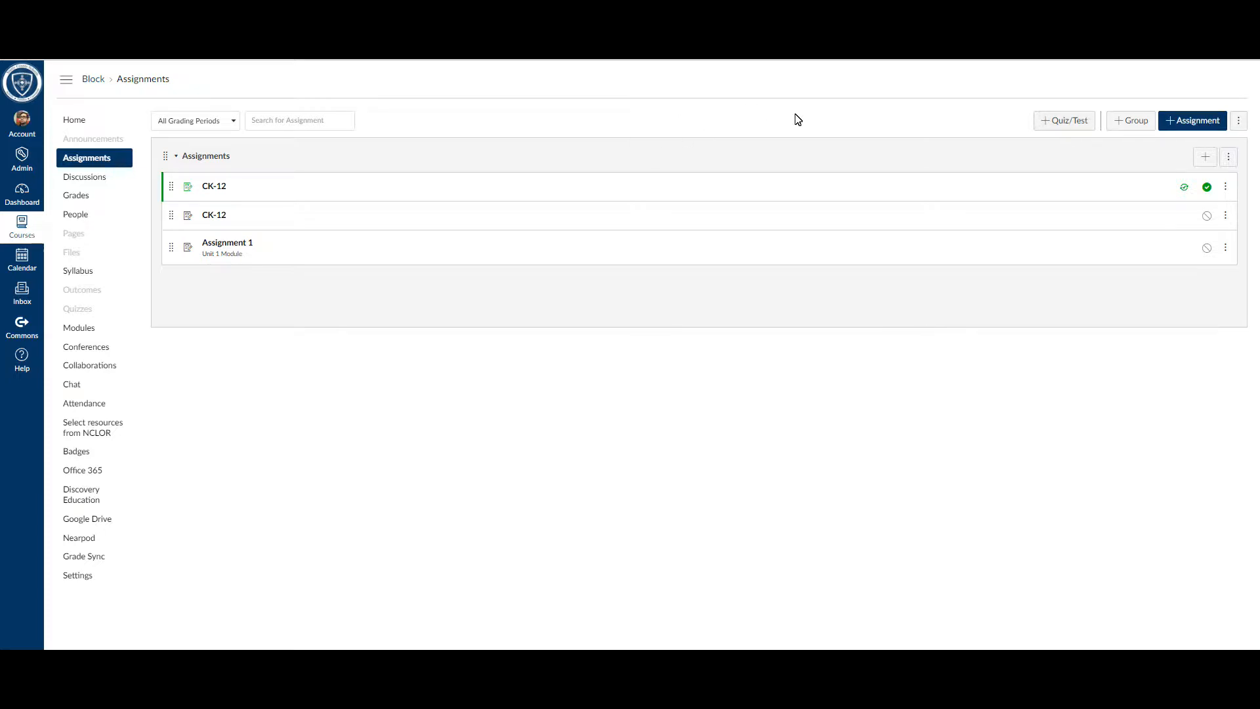
{"action": "left_click", "coordinate": [1179, 125]}
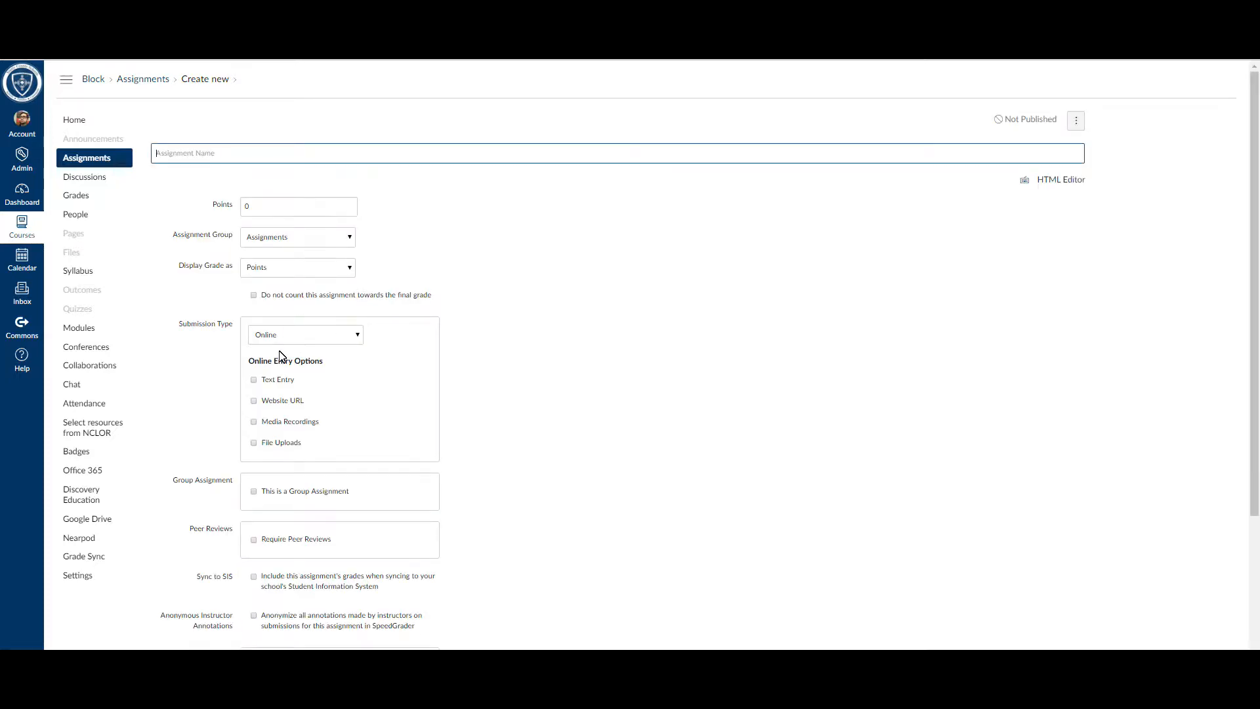
Step: Name the new assignment "Assignment 2" and leave its description empty
{"action": "left_click", "coordinate": [260, 152]}
{"action": "type", "text": "As"}
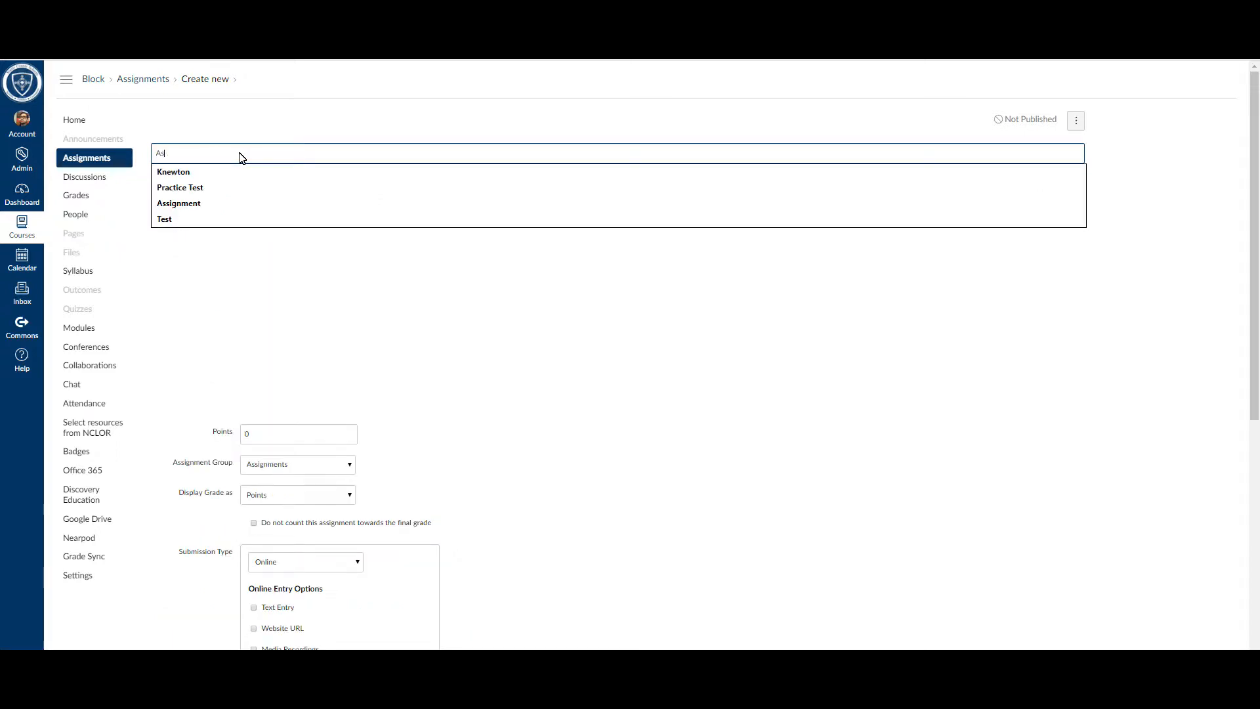
{"action": "type", "text": "sign"}
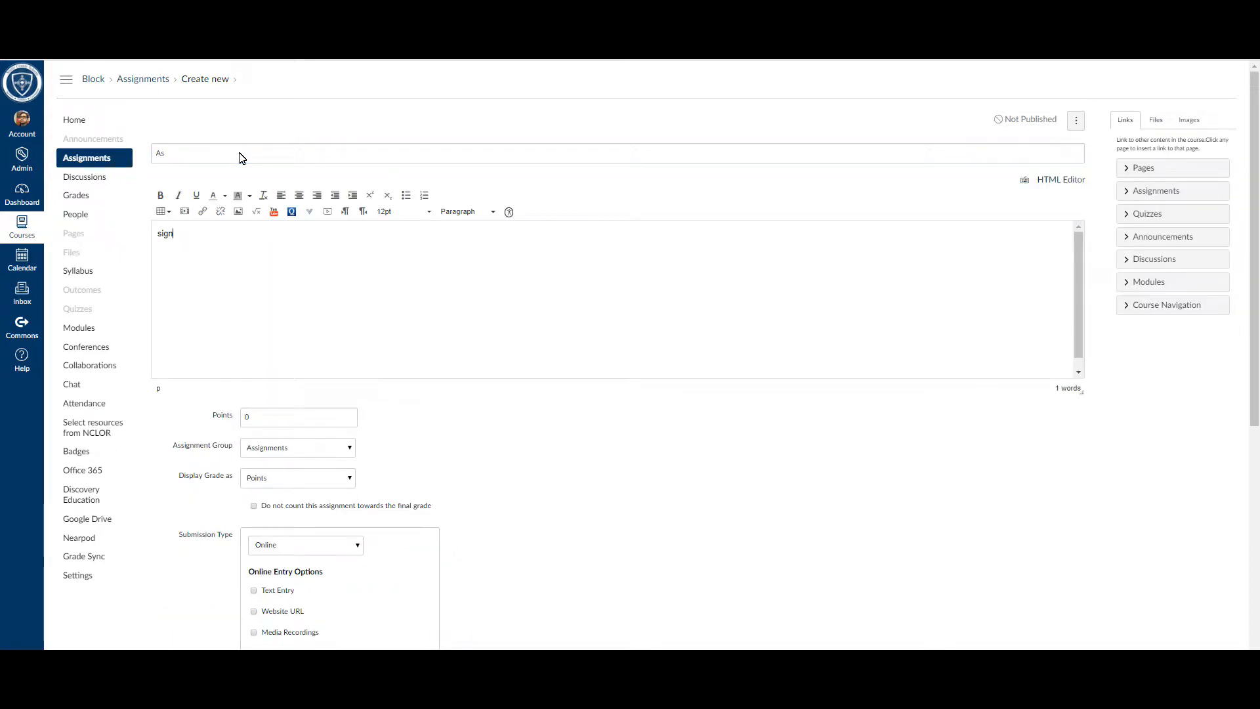
{"action": "left_click", "coordinate": [239, 156]}
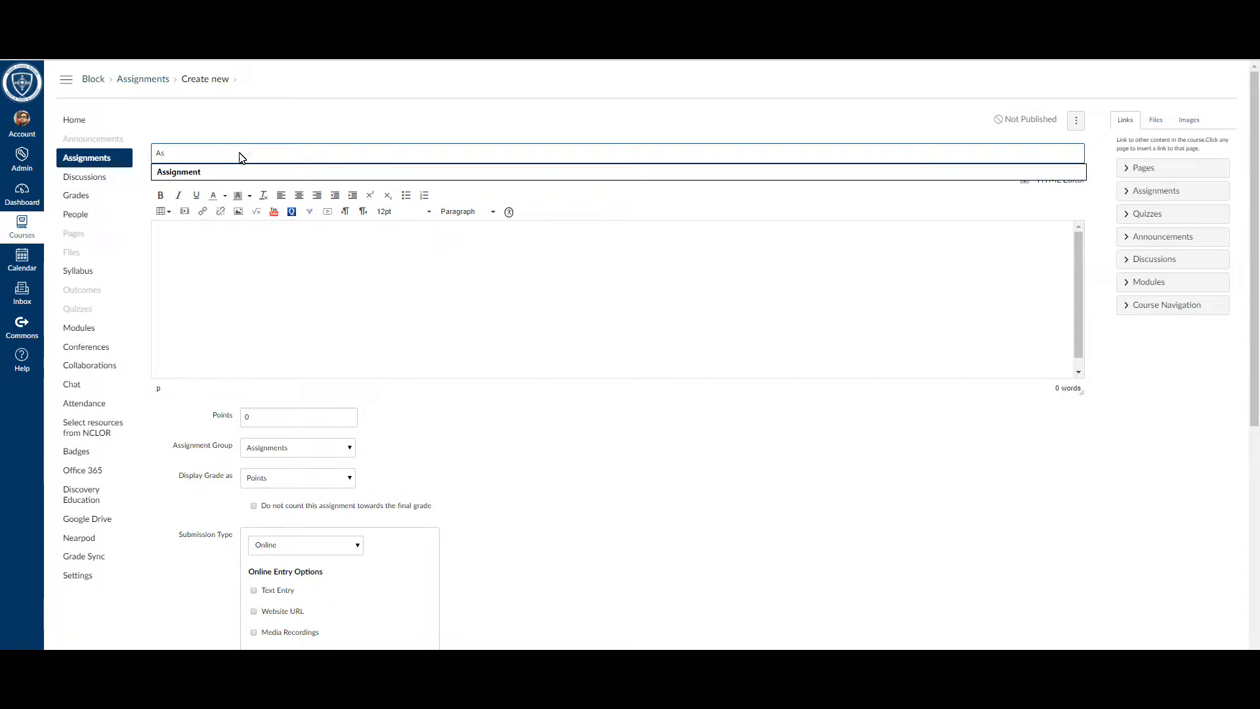
{"action": "left_click", "coordinate": [237, 168]}
{"action": "type", "text": "2"}
{"action": "left_click", "coordinate": [242, 275]}
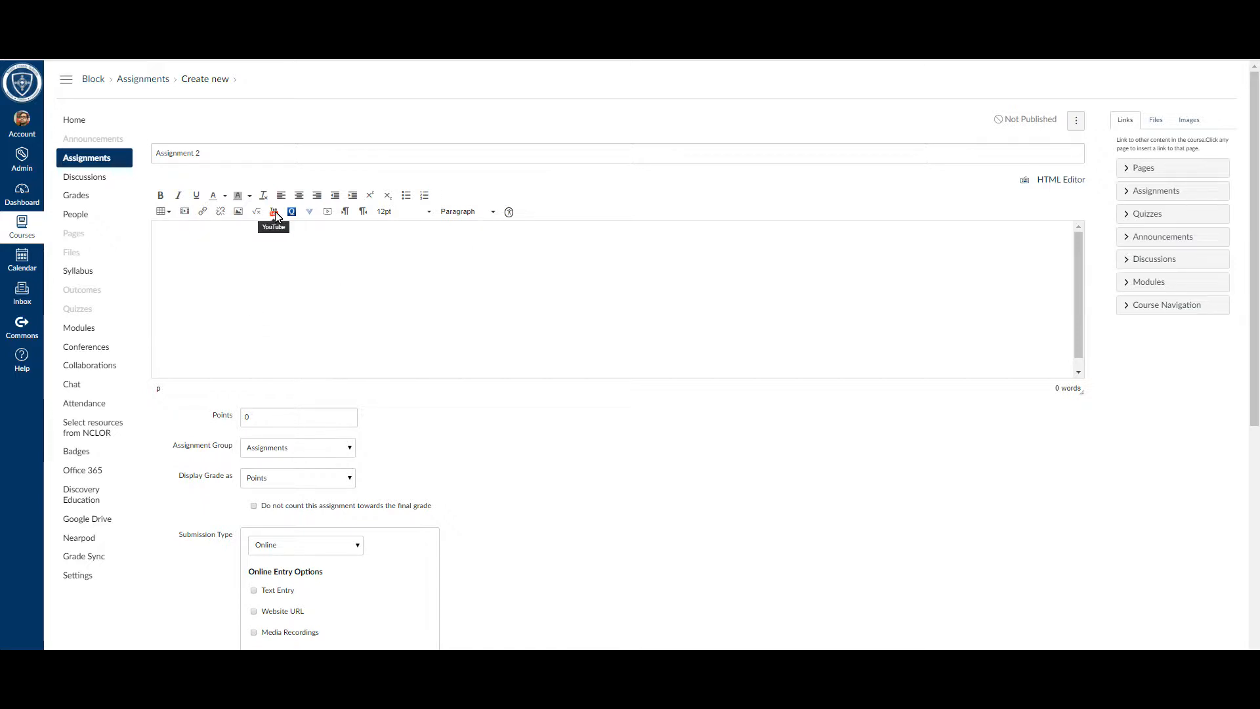
Step: Examine the file and image options for the description, including the Canvas image source, without inserting anything
{"action": "left_click", "coordinate": [209, 244]}
{"action": "left_click", "coordinate": [1155, 121]}
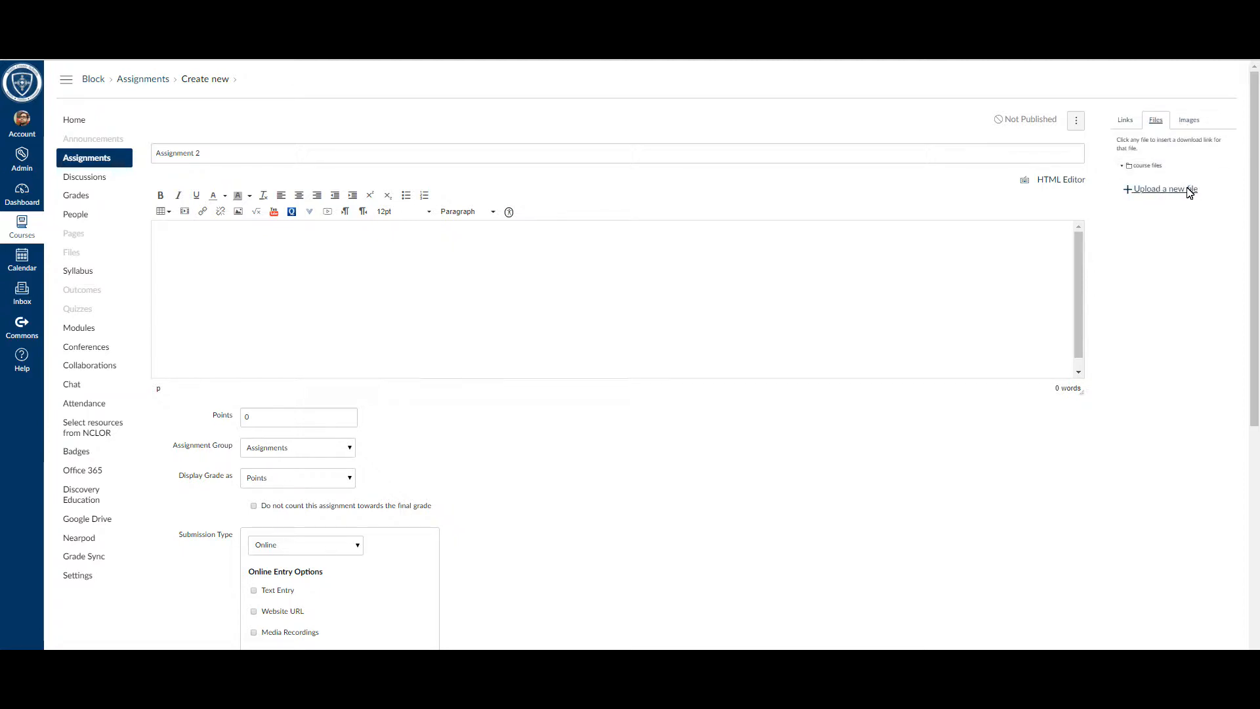
{"action": "left_click", "coordinate": [1189, 120]}
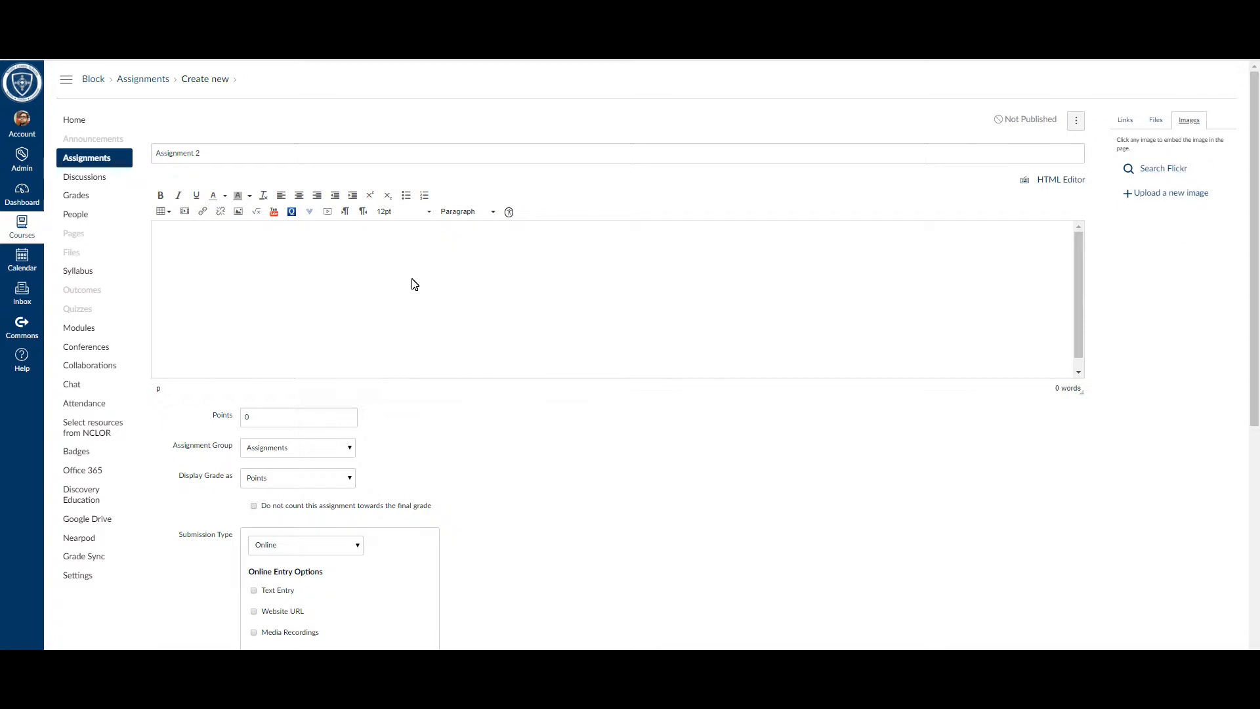
{"action": "left_click", "coordinate": [238, 210]}
{"action": "left_click", "coordinate": [501, 300]}
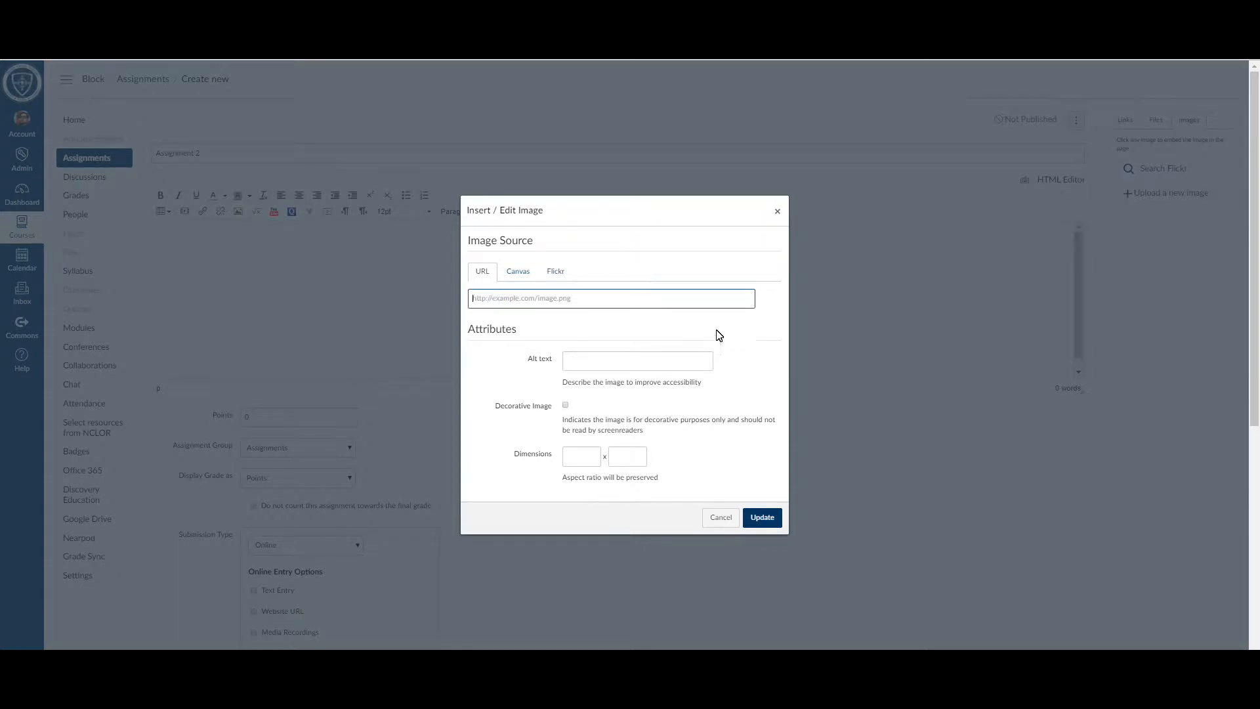
{"action": "left_click", "coordinate": [527, 278]}
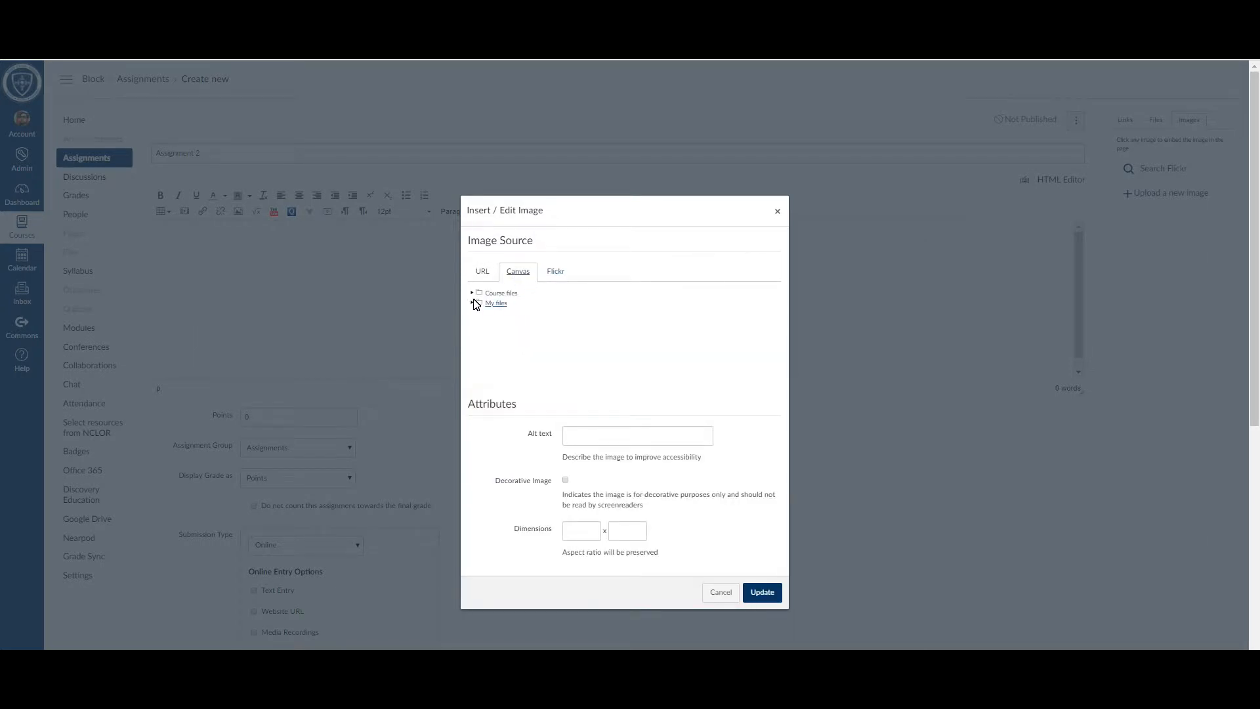
{"action": "left_click", "coordinate": [777, 210]}
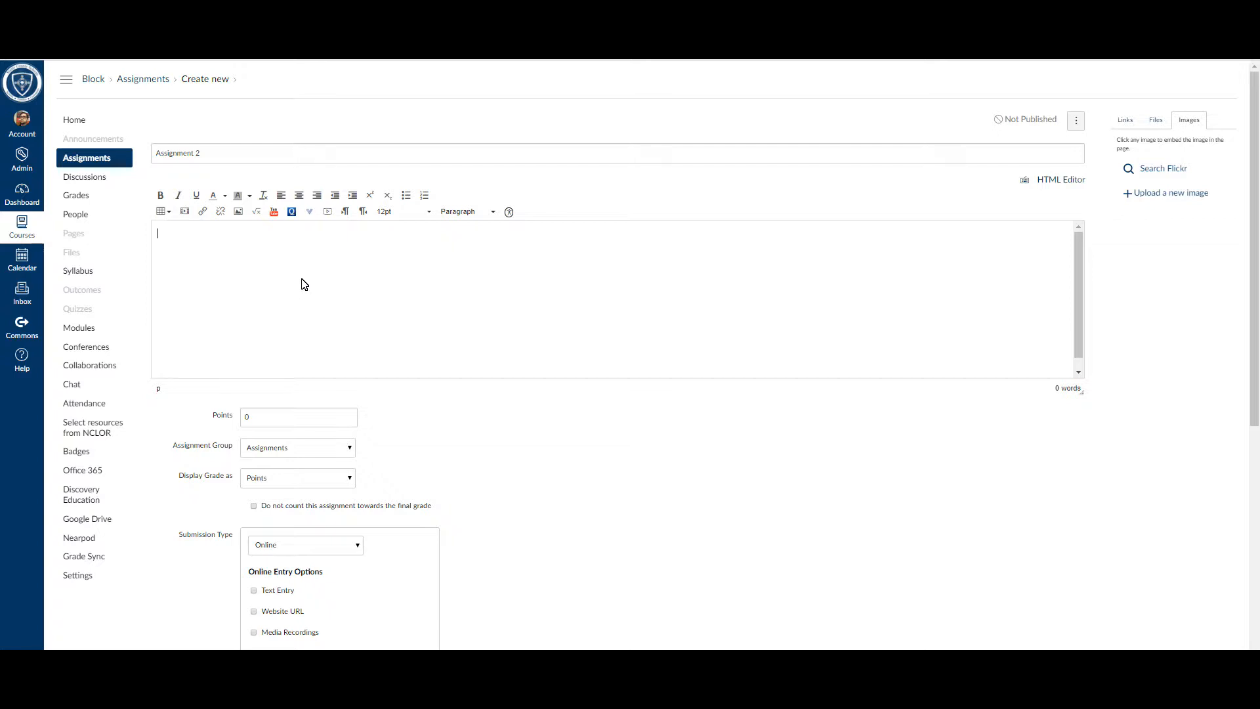
Step: Set the assignment's points to 100 and keep it in the Assignments group
{"action": "left_click", "coordinate": [262, 416]}
{"action": "left_click_drag", "start_coordinate": [261, 416], "coordinate": [239, 420]}
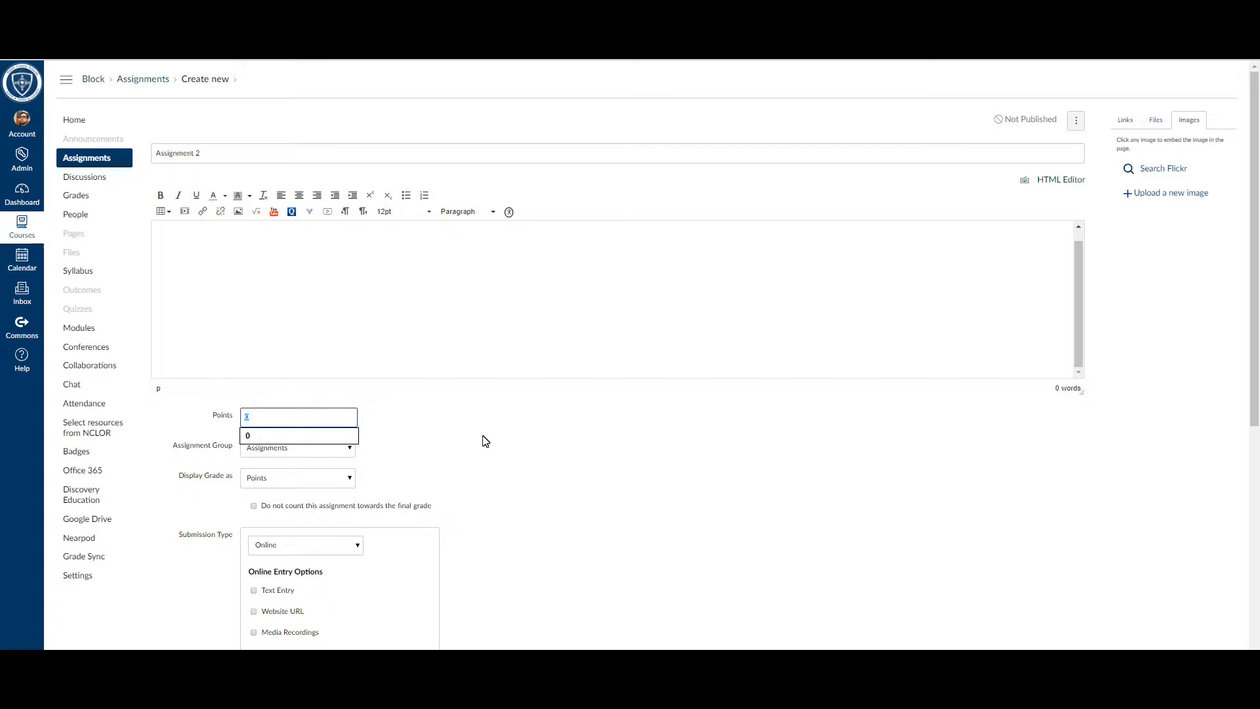
{"action": "type", "text": "100"}
{"action": "left_click", "coordinate": [646, 444]}
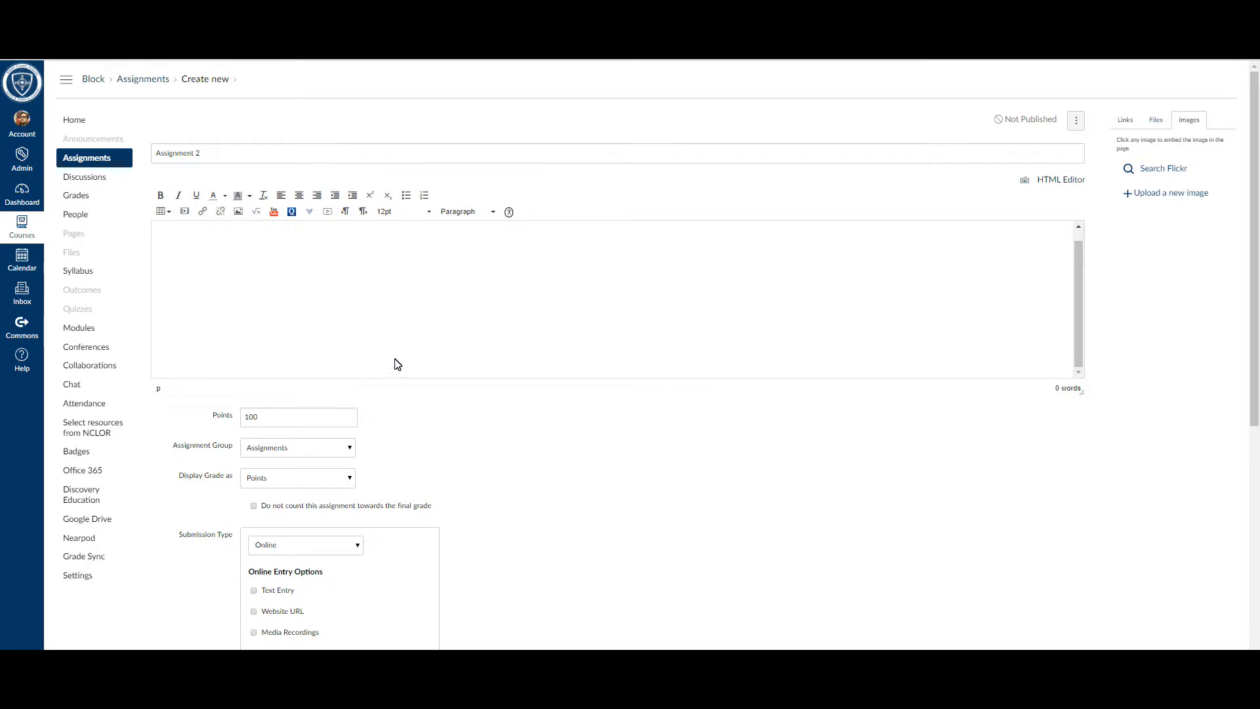
{"action": "scroll", "coordinate": [430, 430], "scroll_direction": "down", "scroll_amount": 2}
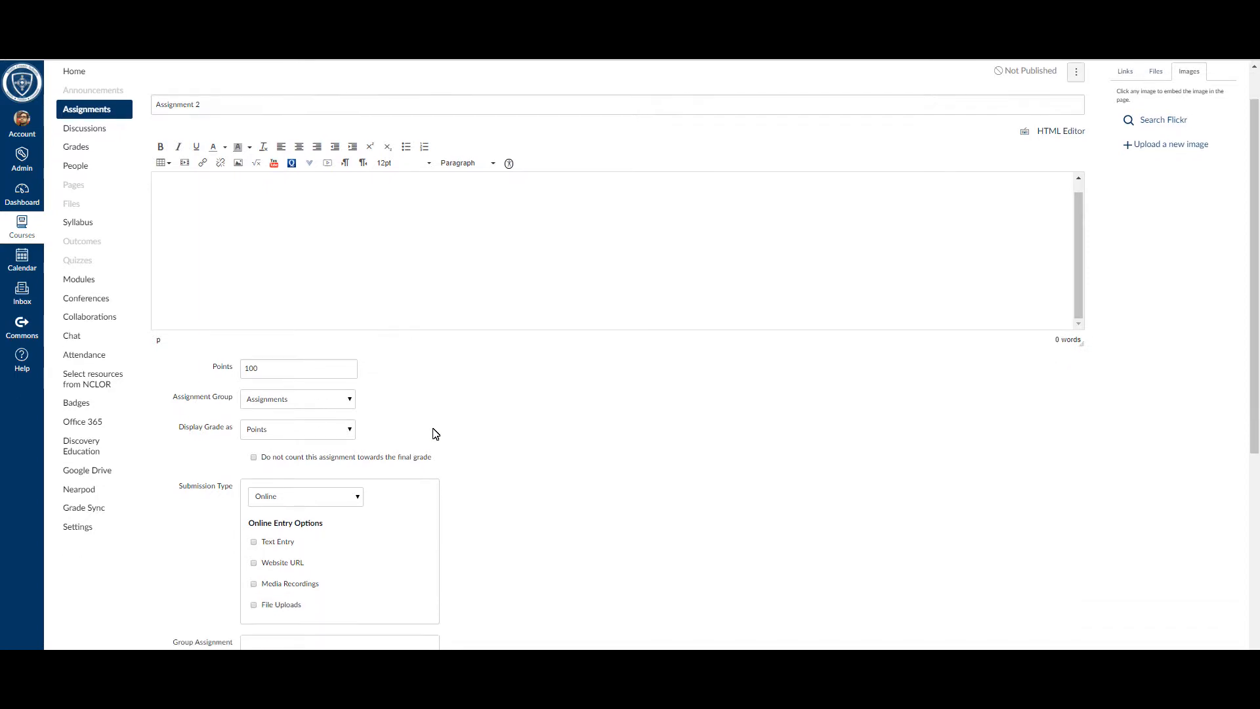
{"action": "left_click", "coordinate": [269, 387]}
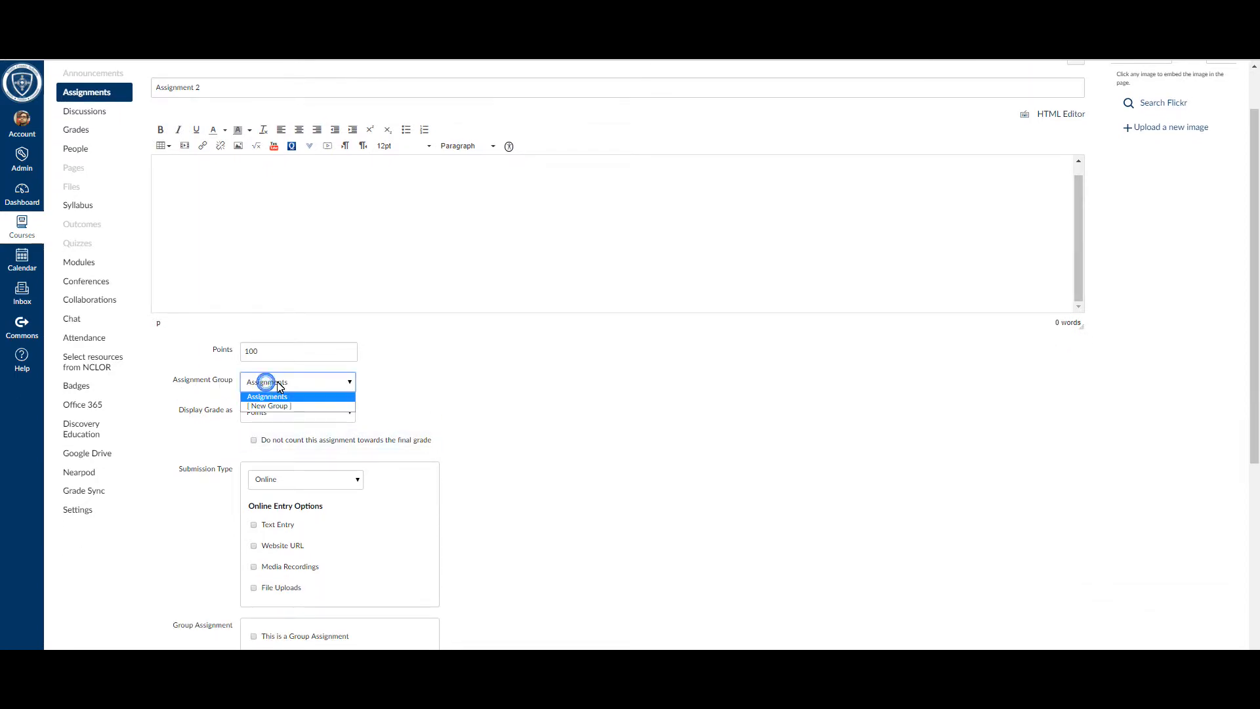
{"action": "left_click", "coordinate": [345, 386]}
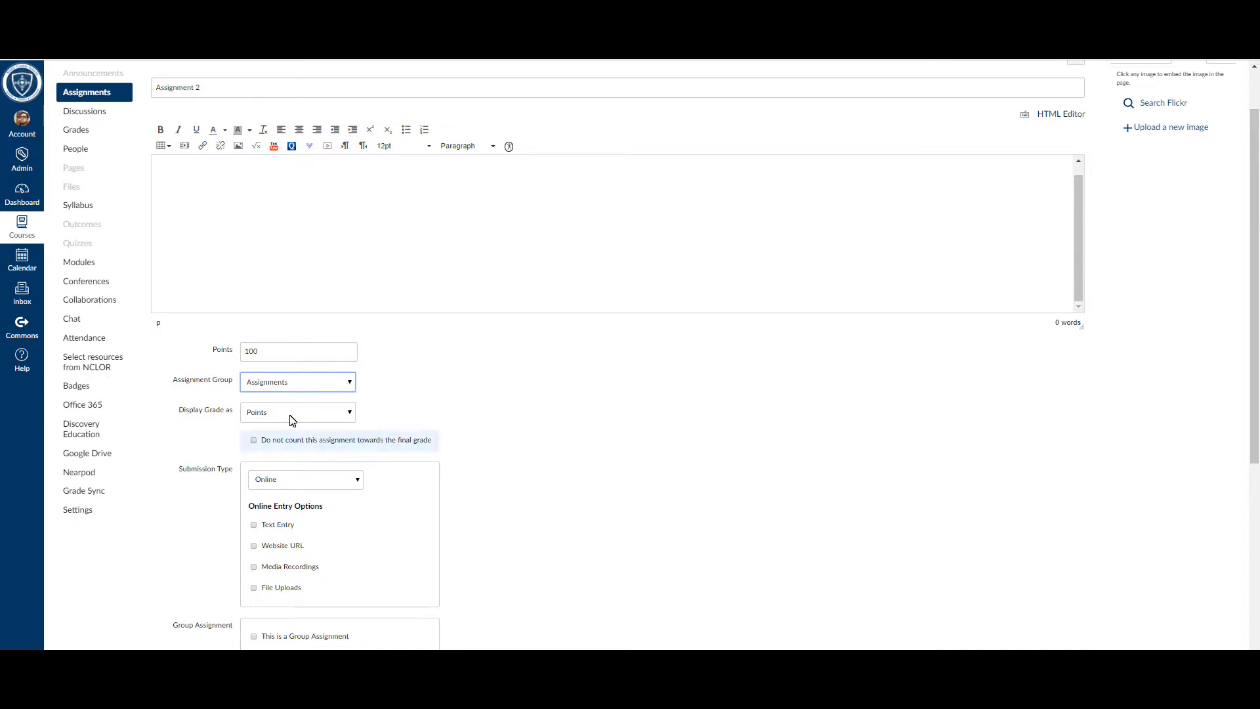
Step: Try the On Paper and No Submission submission types and return the setting to Online
{"action": "scroll", "coordinate": [394, 401], "scroll_direction": "down", "scroll_amount": 2}
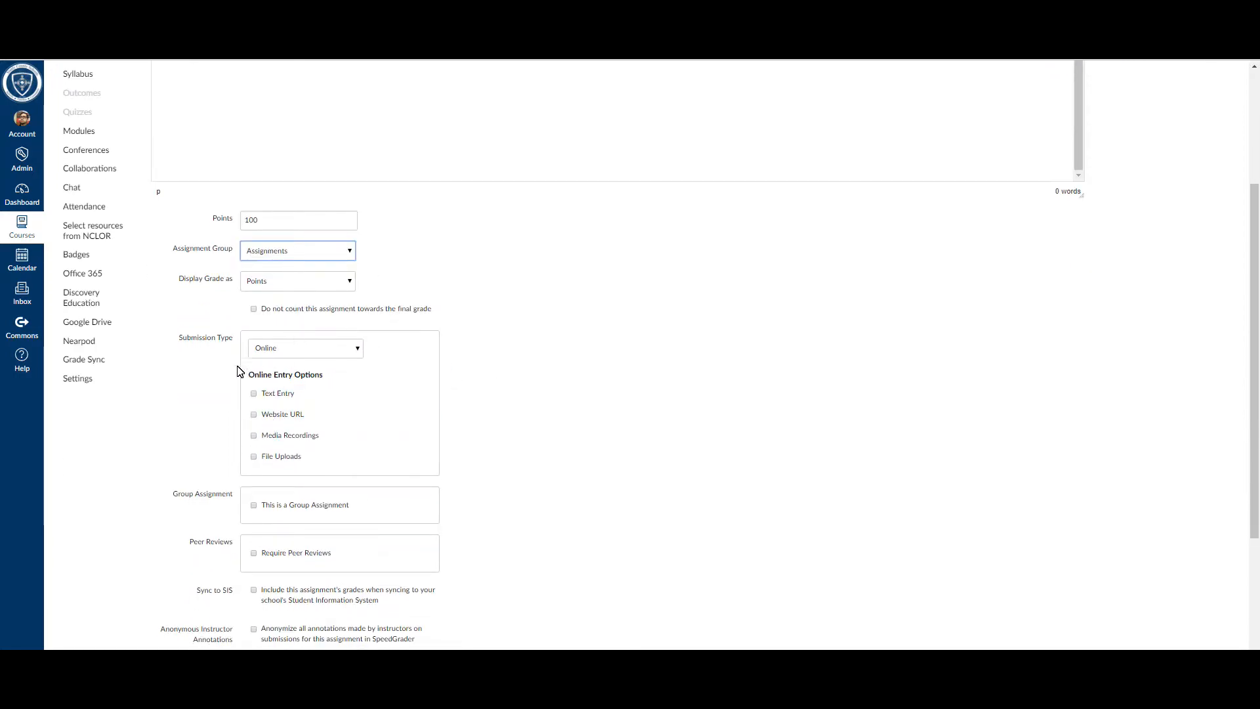
{"action": "left_click", "coordinate": [315, 353]}
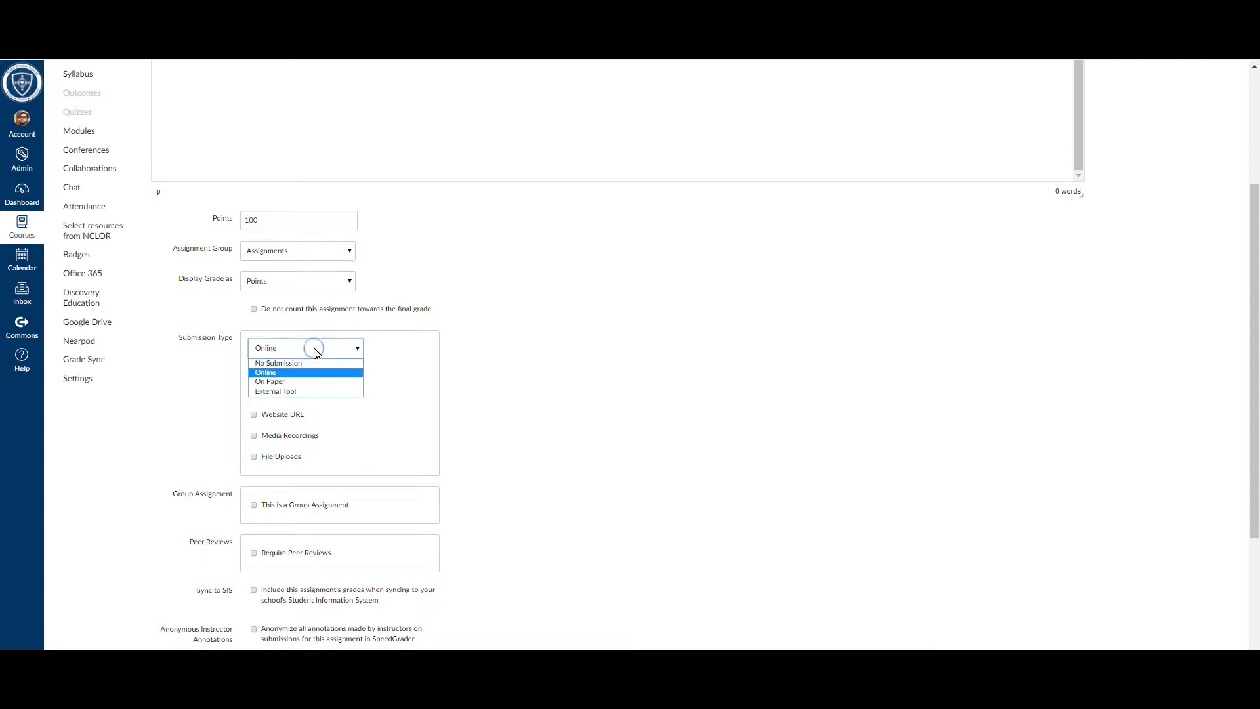
{"action": "left_click", "coordinate": [287, 380]}
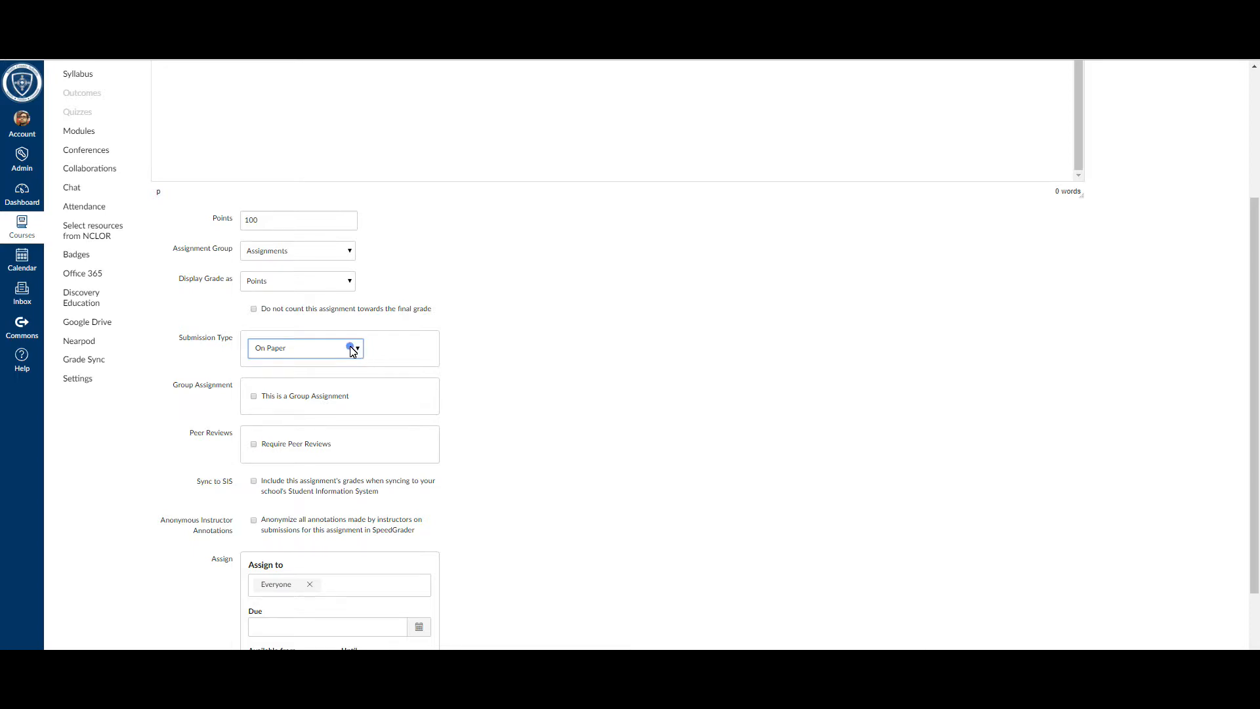
{"action": "left_click", "coordinate": [352, 348]}
{"action": "left_click", "coordinate": [296, 362]}
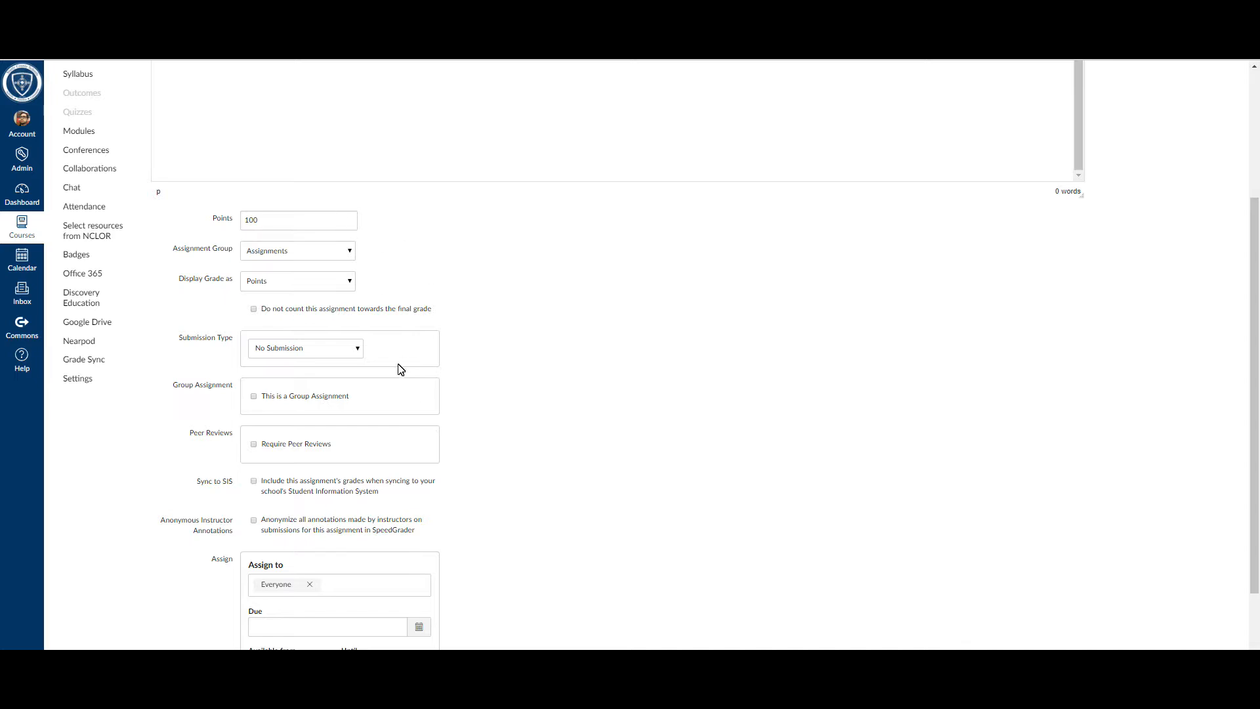
{"action": "left_click", "coordinate": [354, 352]}
{"action": "left_click", "coordinate": [316, 373]}
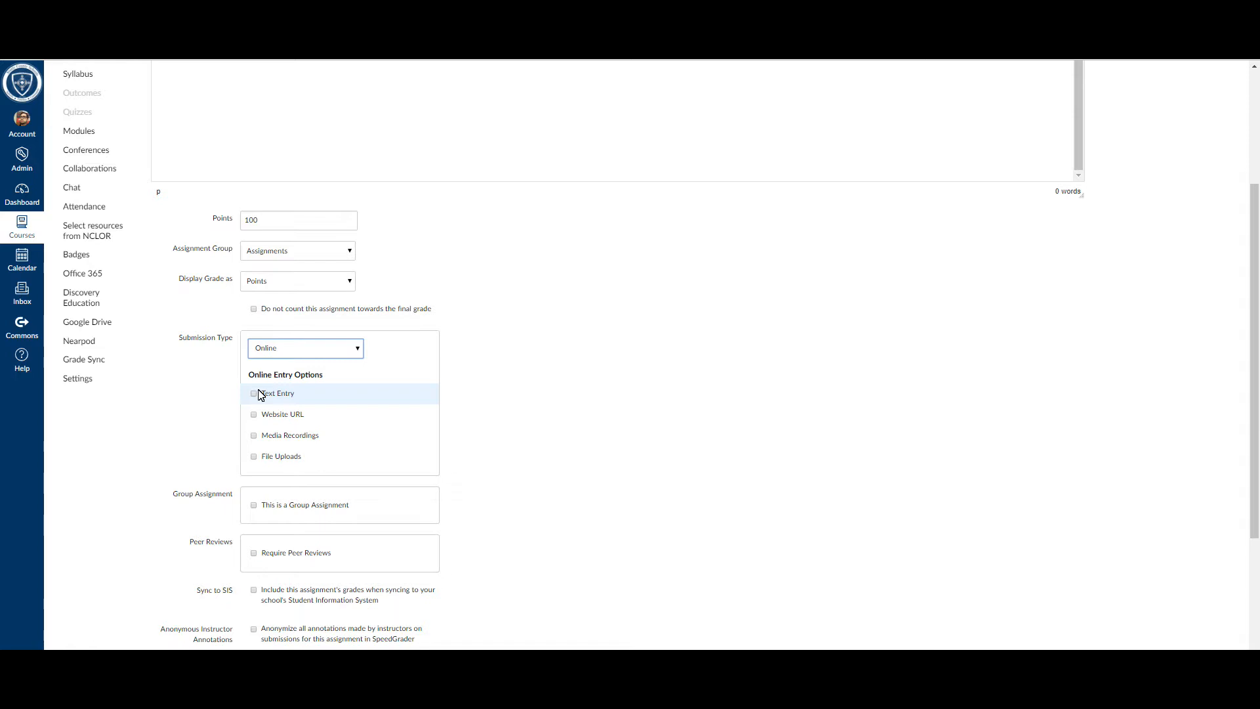
Step: Try making this a group assignment, dismiss the new group set and turn the group option off
{"action": "scroll", "coordinate": [258, 394], "scroll_direction": "down", "scroll_amount": 1}
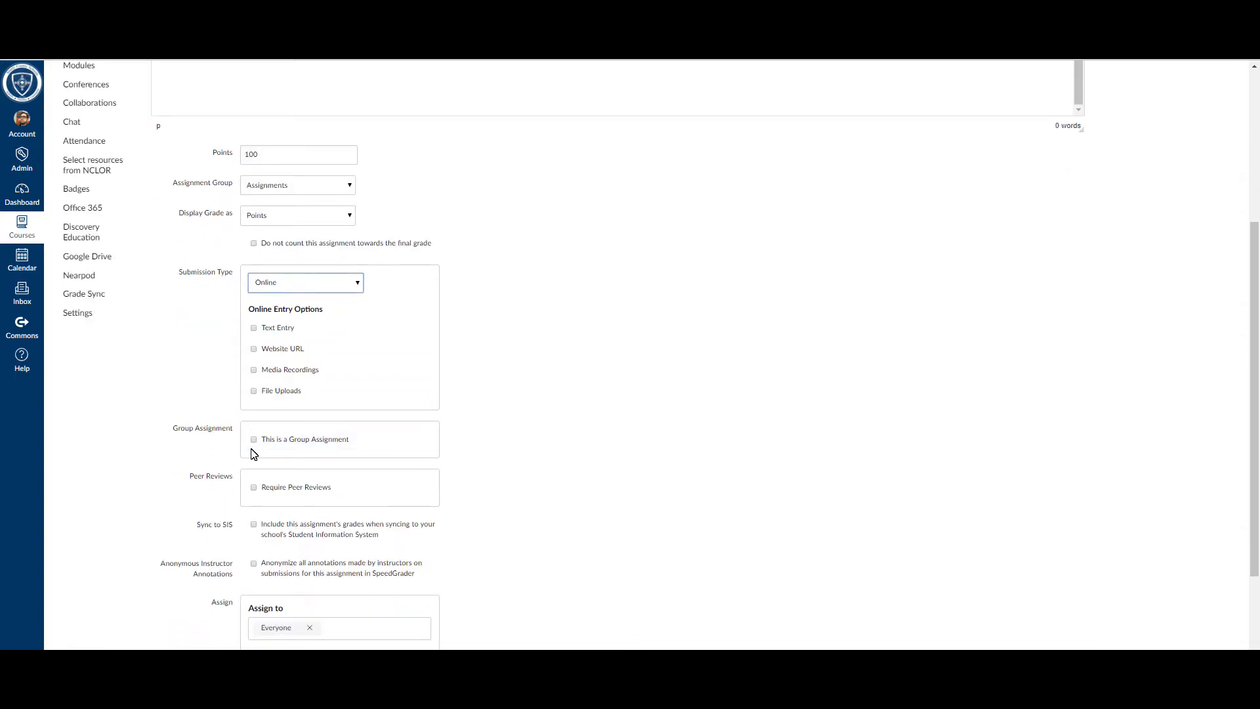
{"action": "left_click", "coordinate": [254, 440]}
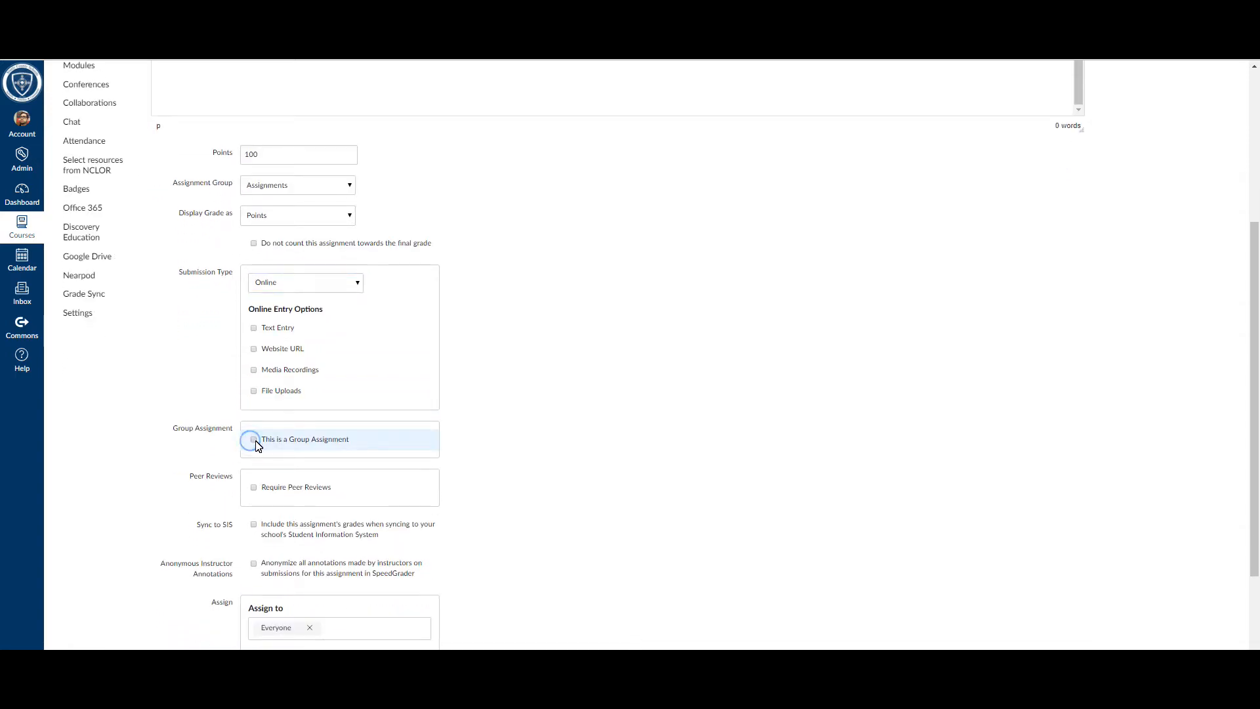
{"action": "left_click", "coordinate": [627, 301]}
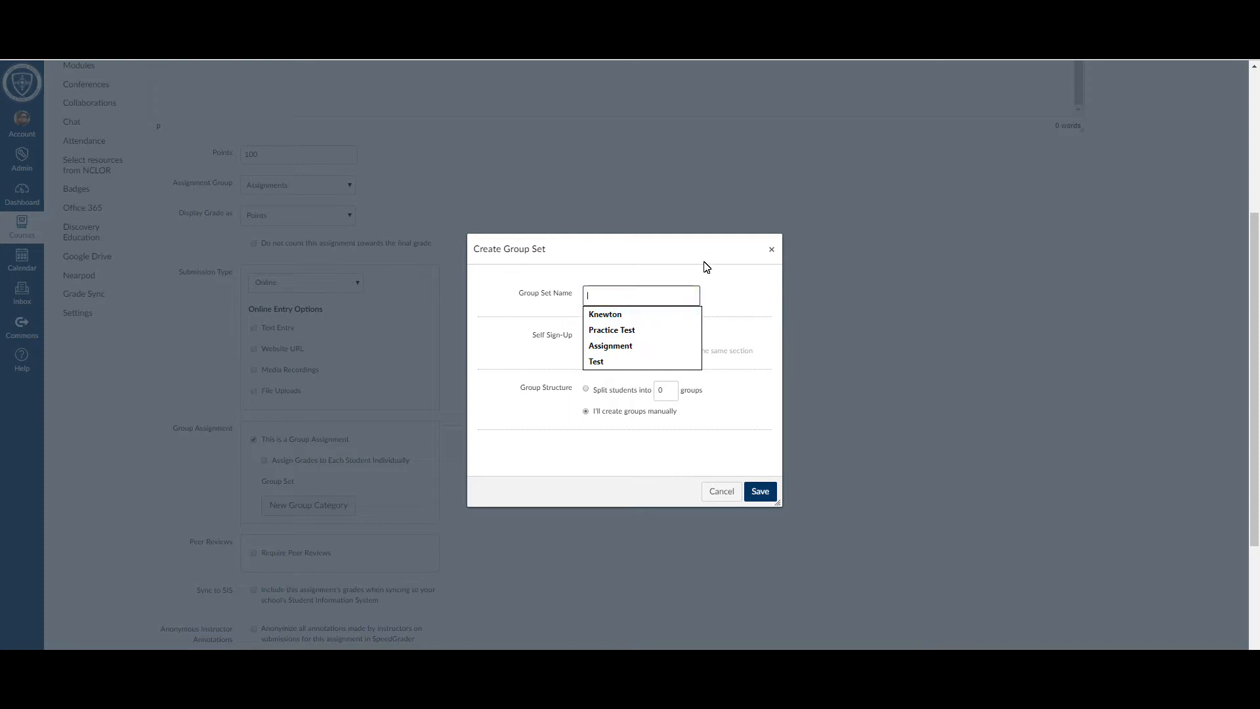
{"action": "left_click", "coordinate": [771, 250]}
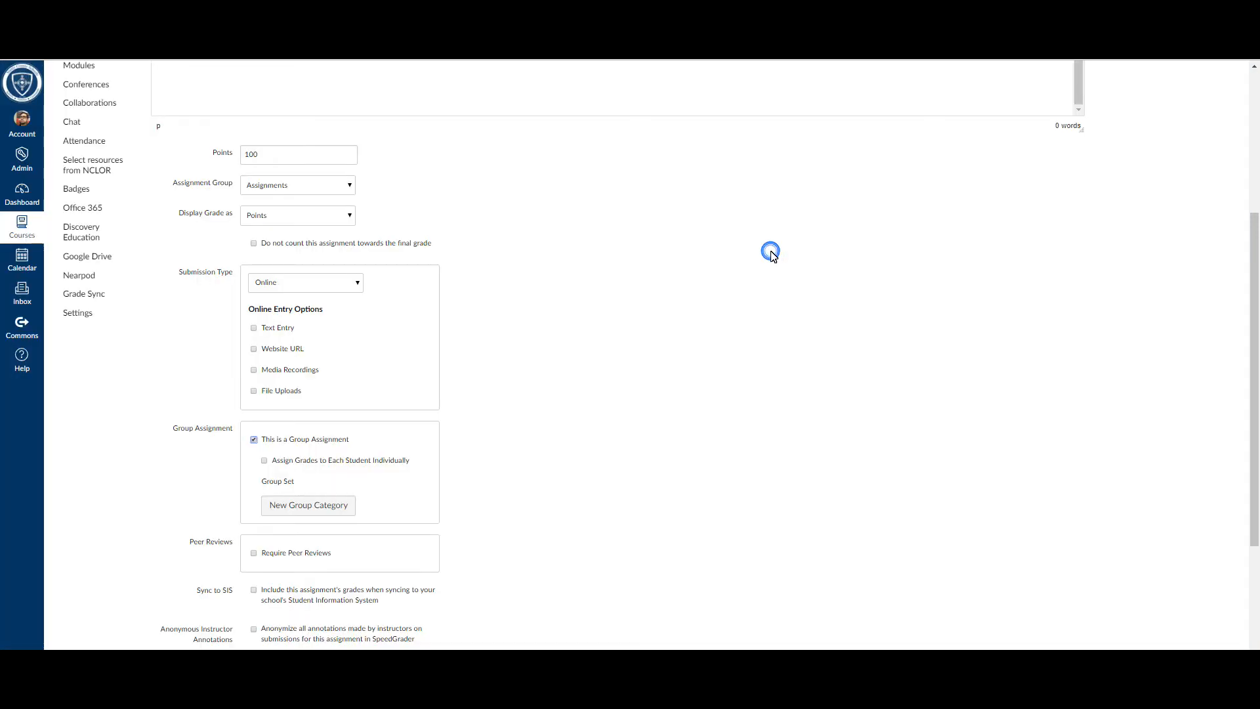
{"action": "left_click", "coordinate": [254, 441]}
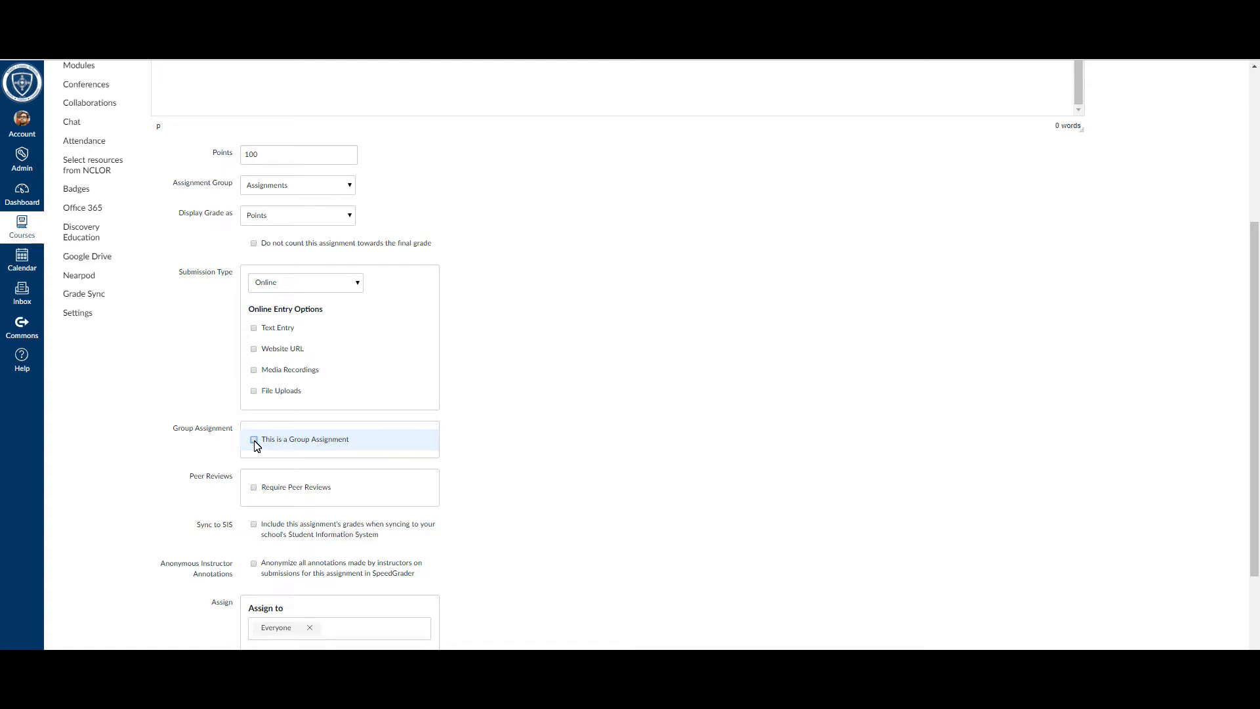
Step: Try including the assignment's grades in the Student Information System sync and switch the option off again
{"action": "scroll", "coordinate": [256, 445], "scroll_direction": "down", "scroll_amount": 2}
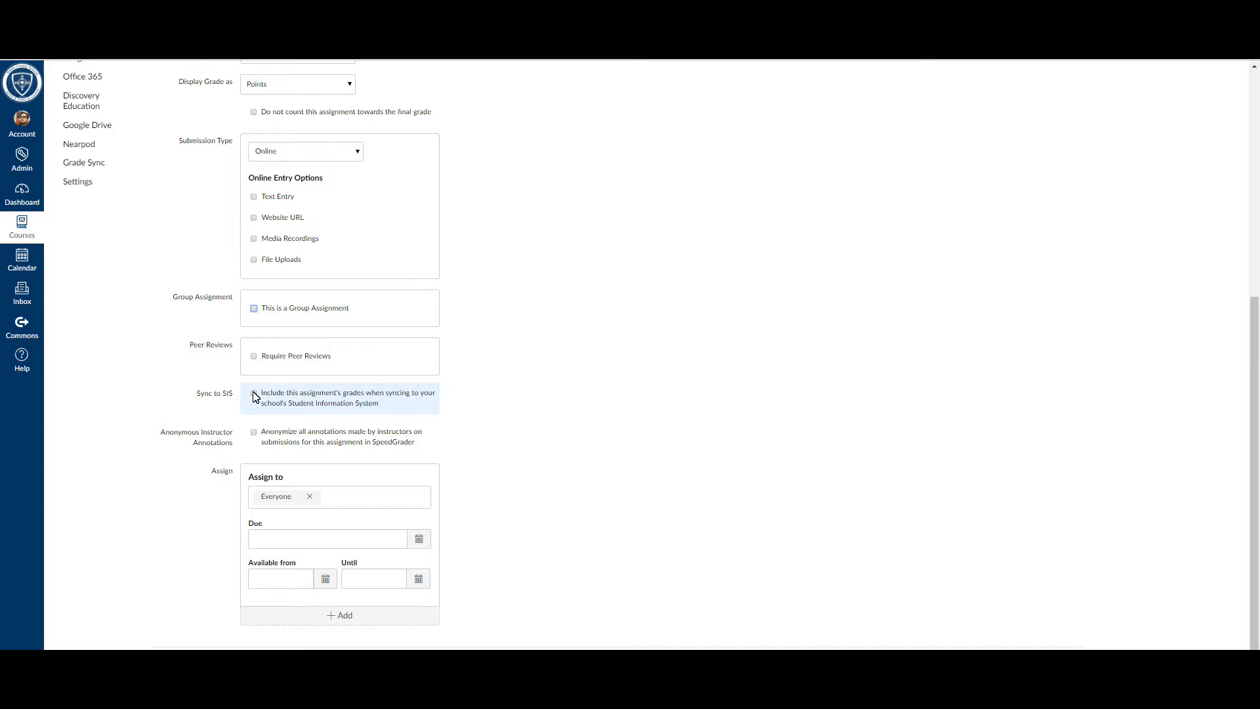
{"action": "left_click", "coordinate": [254, 396]}
{"action": "left_click", "coordinate": [254, 394]}
Step: Examine the assignee choices and the due, available from and until date fields without changing them
{"action": "scroll", "coordinate": [256, 403], "scroll_direction": "down", "scroll_amount": 1}
{"action": "left_click", "coordinate": [346, 468]}
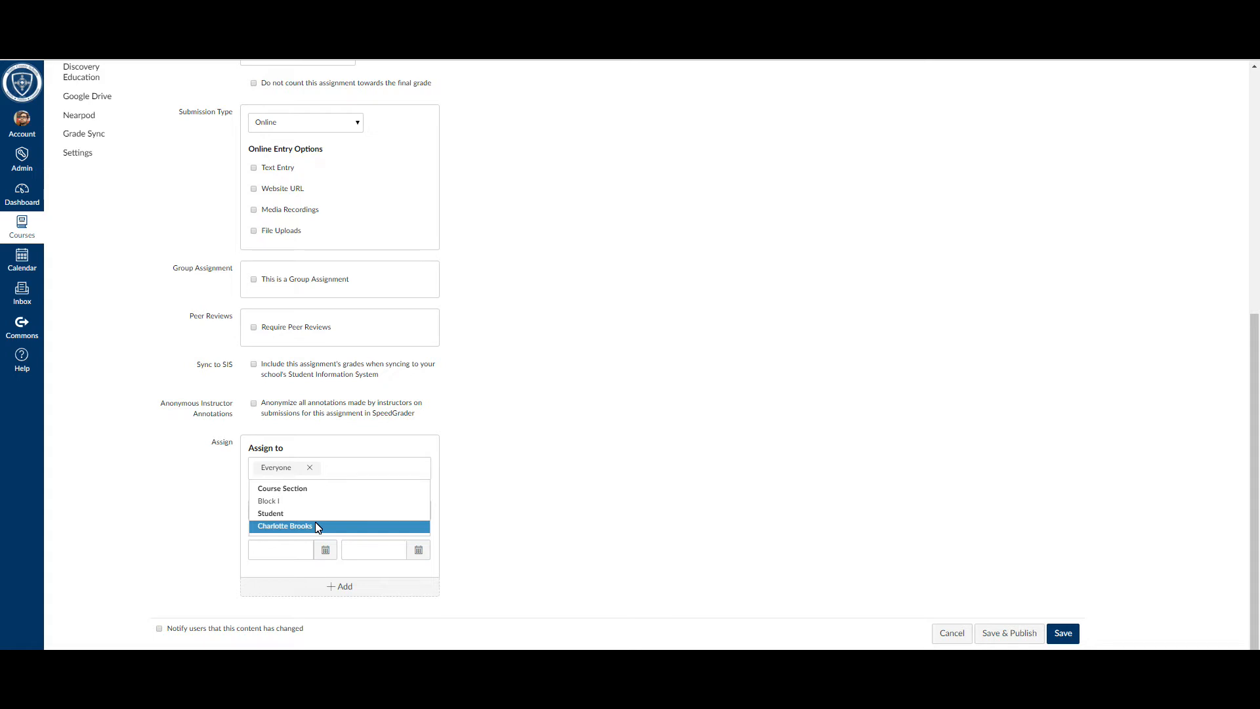
{"action": "left_click", "coordinate": [619, 349]}
{"action": "left_click", "coordinate": [282, 512]}
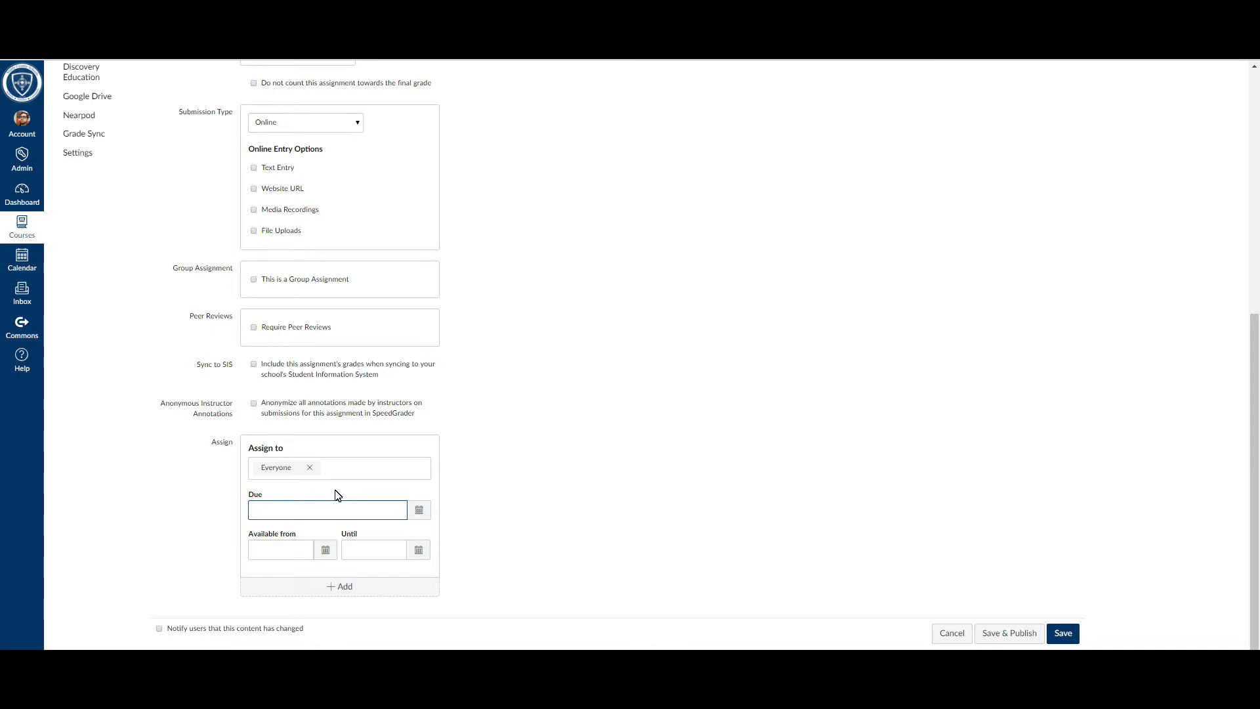
{"action": "left_click", "coordinate": [285, 555]}
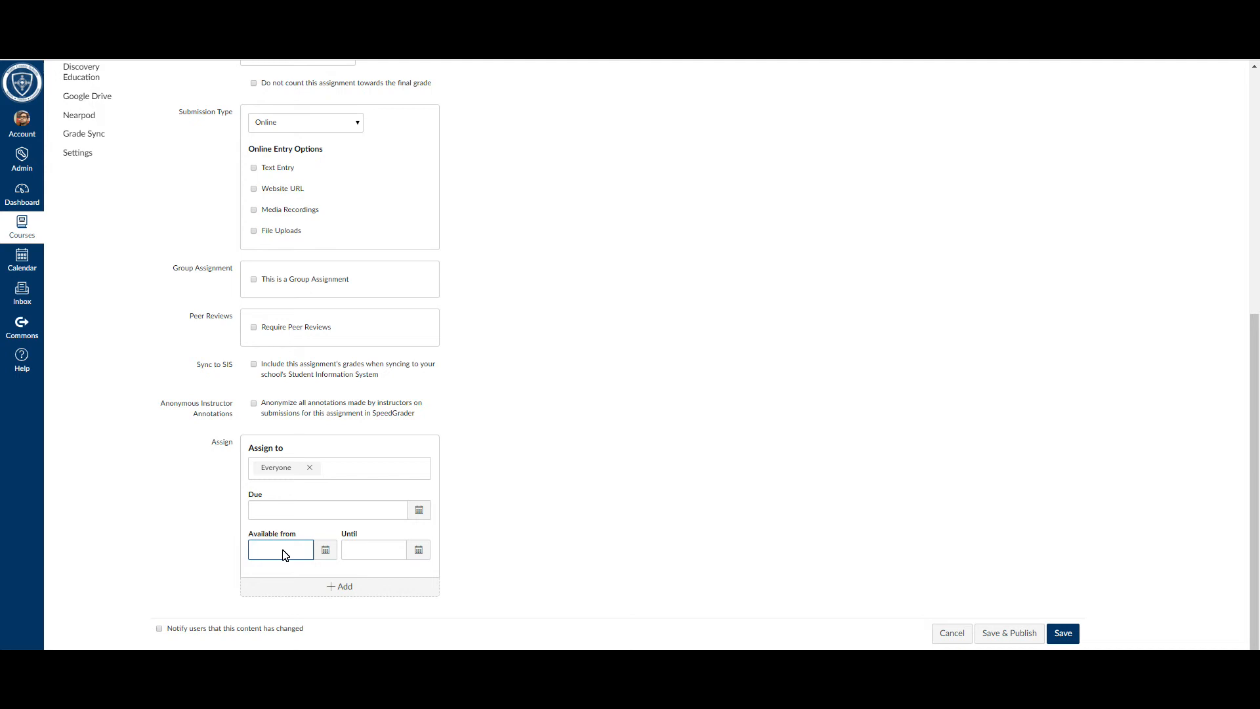
{"action": "left_click", "coordinate": [369, 557]}
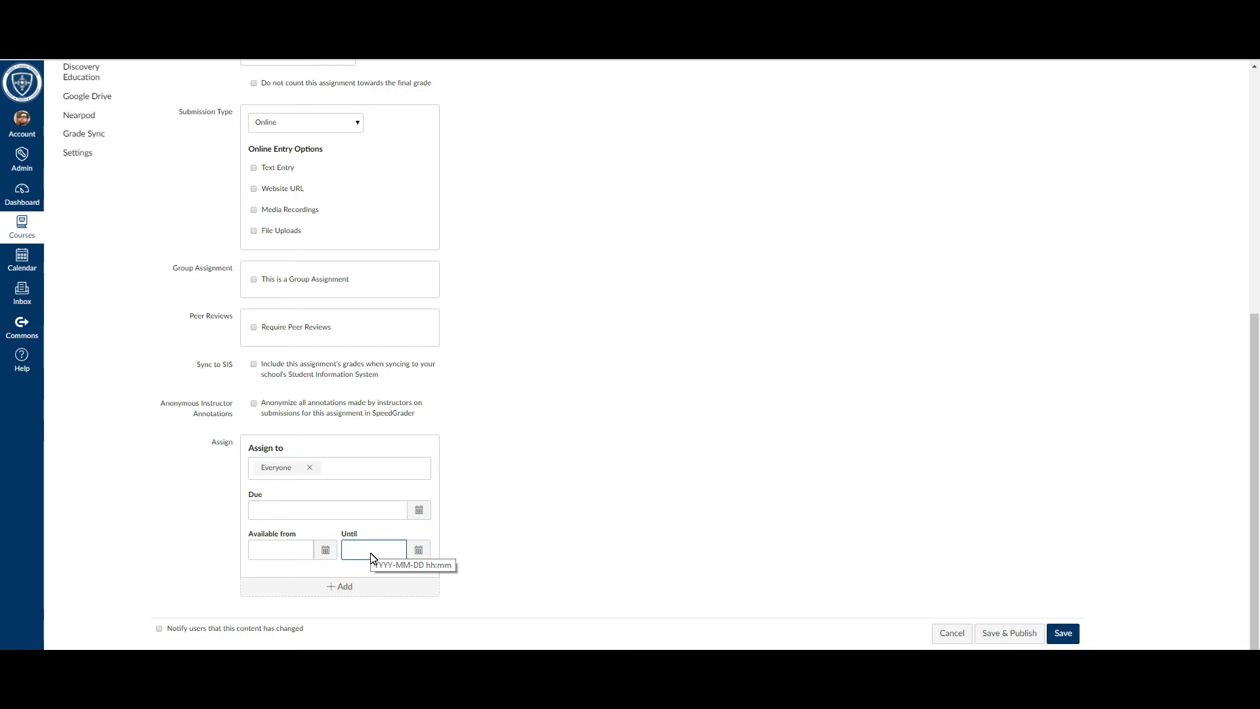
{"action": "right_click", "coordinate": [371, 557]}
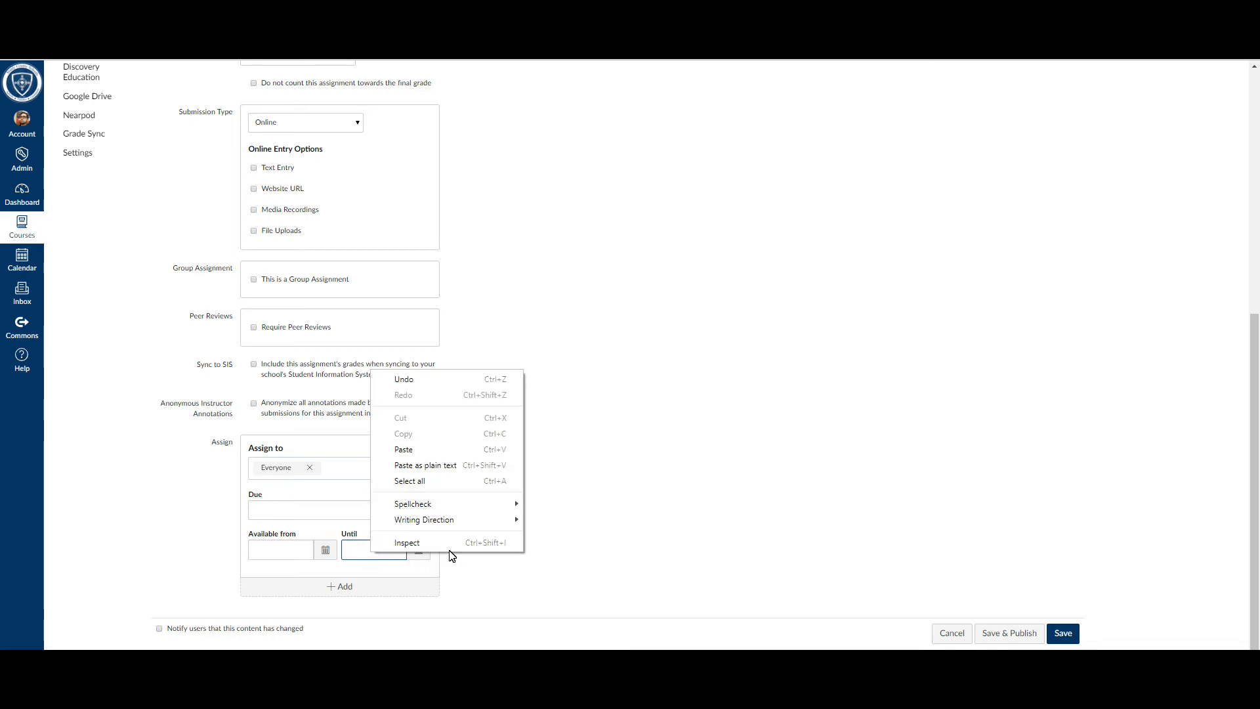
{"action": "left_click", "coordinate": [663, 485]}
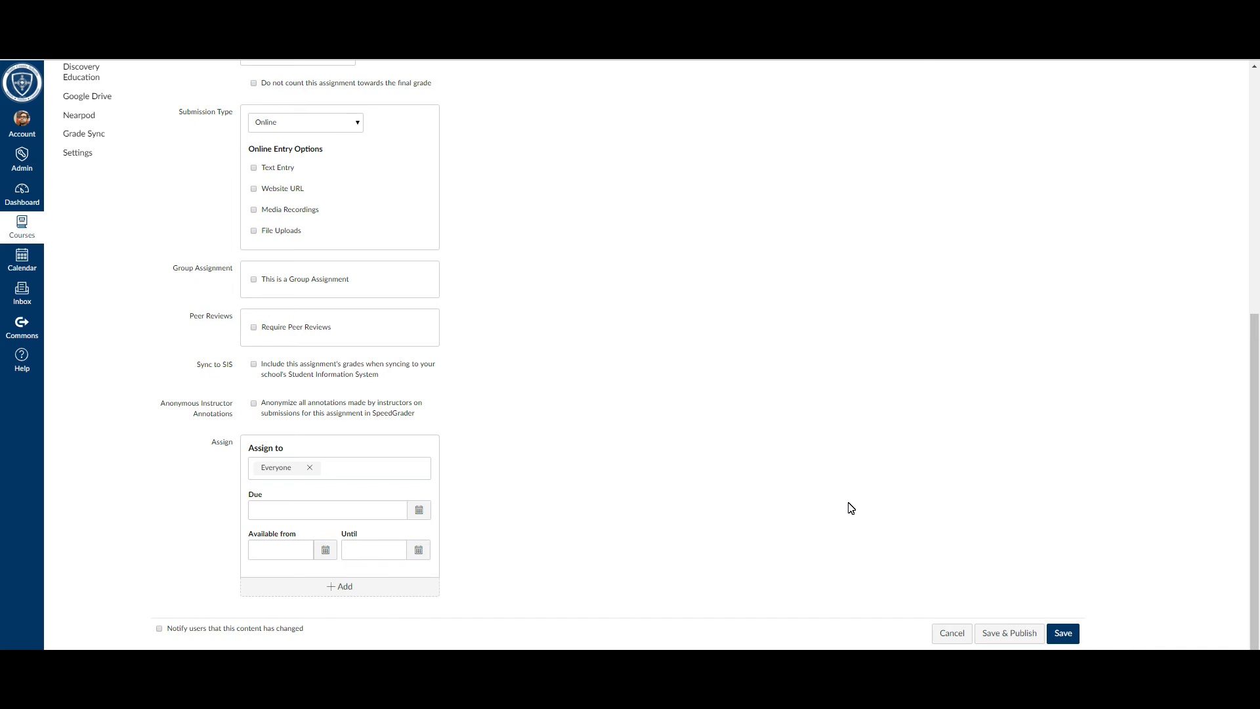
Step: Enable Text Entry as the online submission option and save and publish Assignment 2
{"action": "left_click", "coordinate": [1026, 635]}
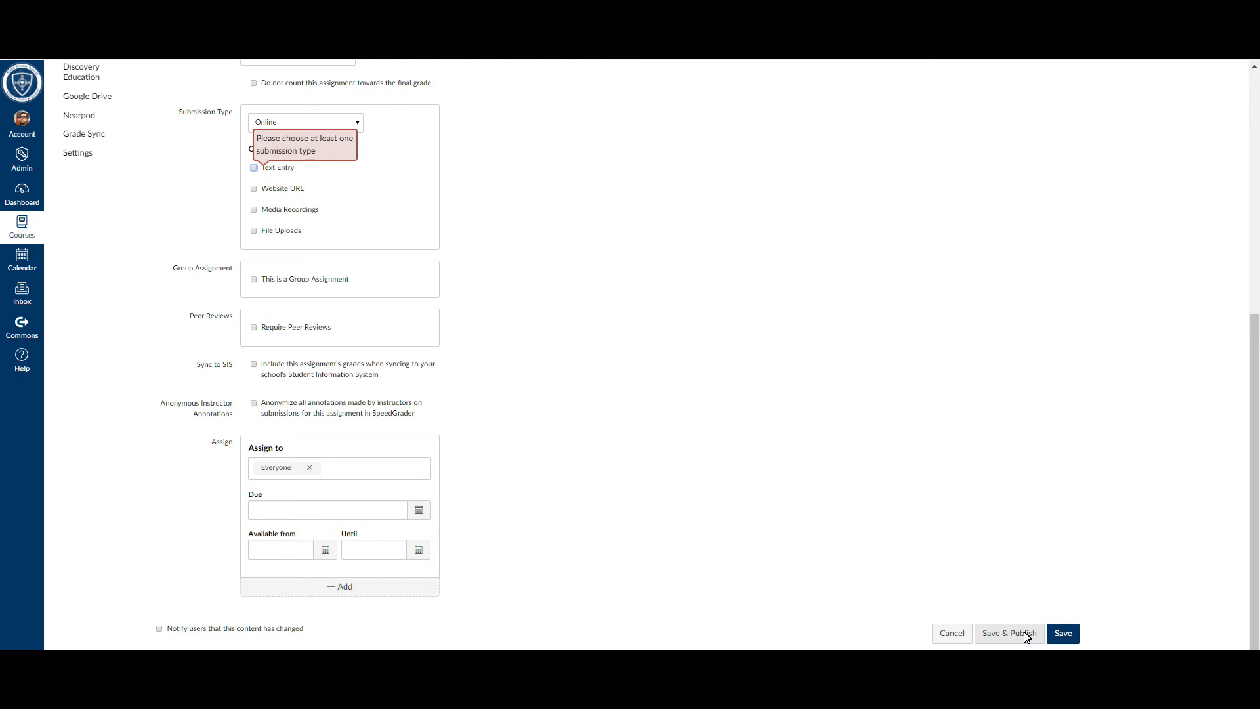
{"action": "scroll", "coordinate": [436, 363], "scroll_direction": "up", "scroll_amount": 4}
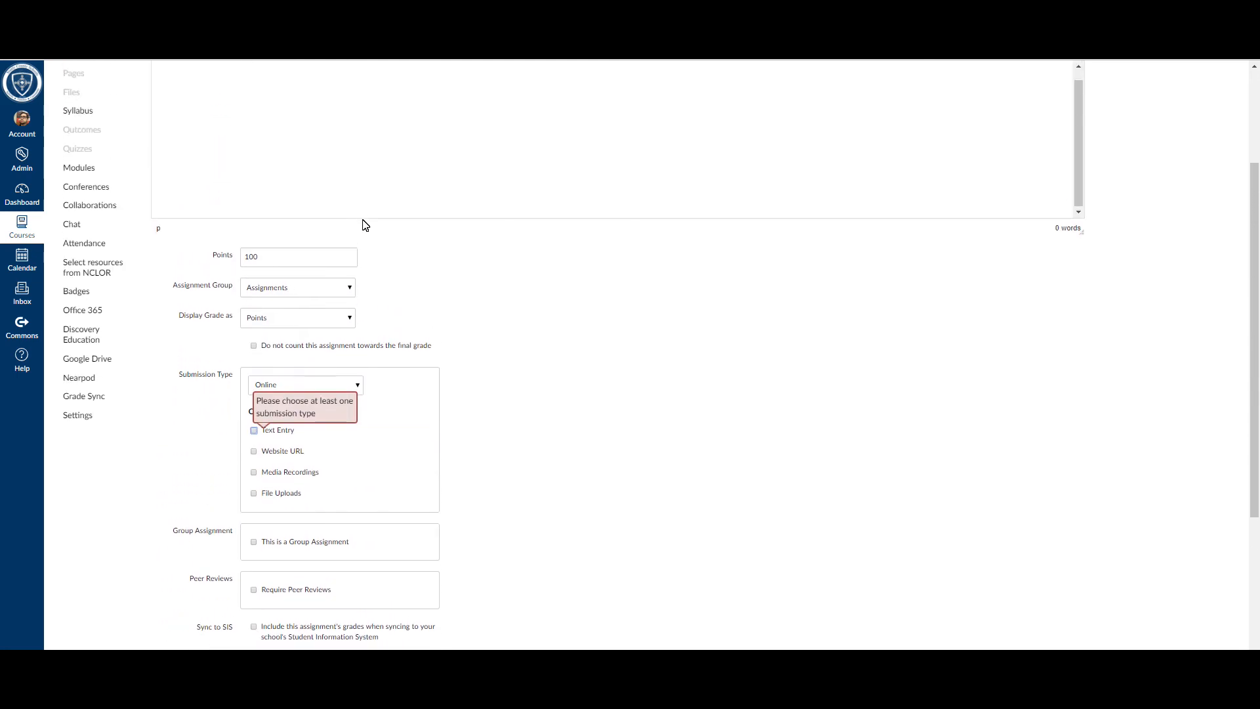
{"action": "scroll", "coordinate": [358, 253], "scroll_direction": "up", "scroll_amount": 2}
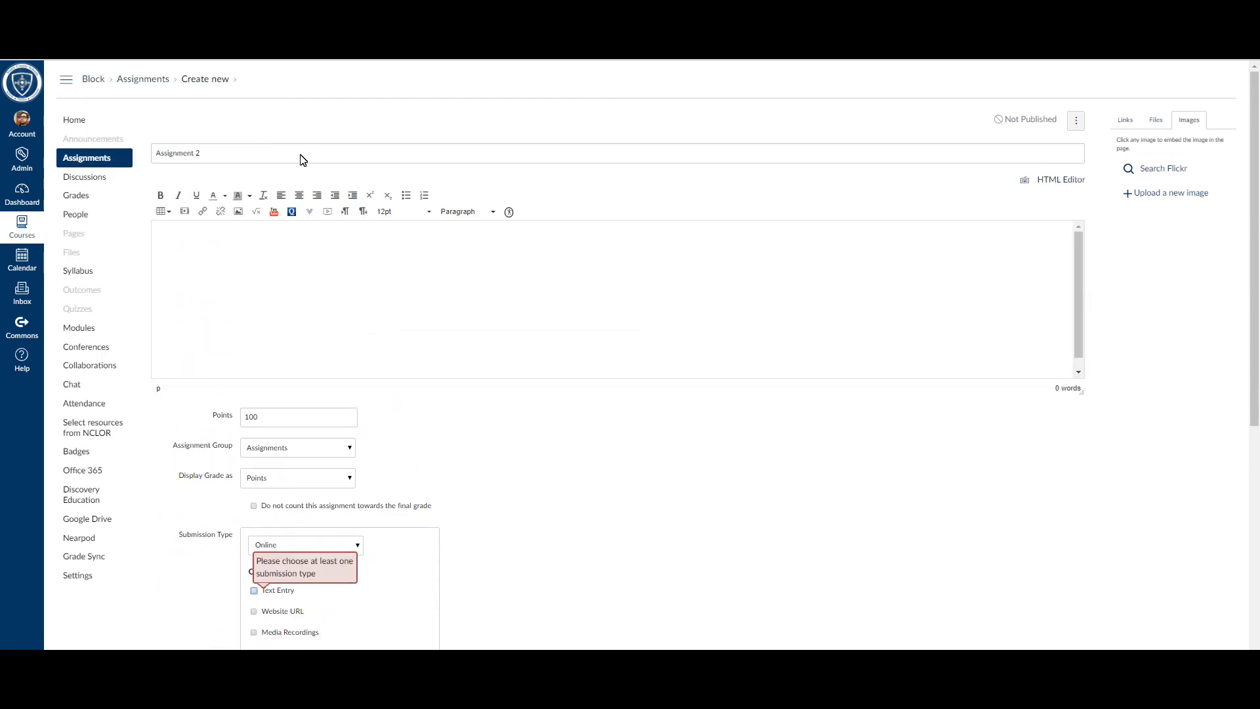
{"action": "scroll", "coordinate": [274, 292], "scroll_direction": "down", "scroll_amount": 2}
{"action": "scroll", "coordinate": [379, 584], "scroll_direction": "down", "scroll_amount": 2}
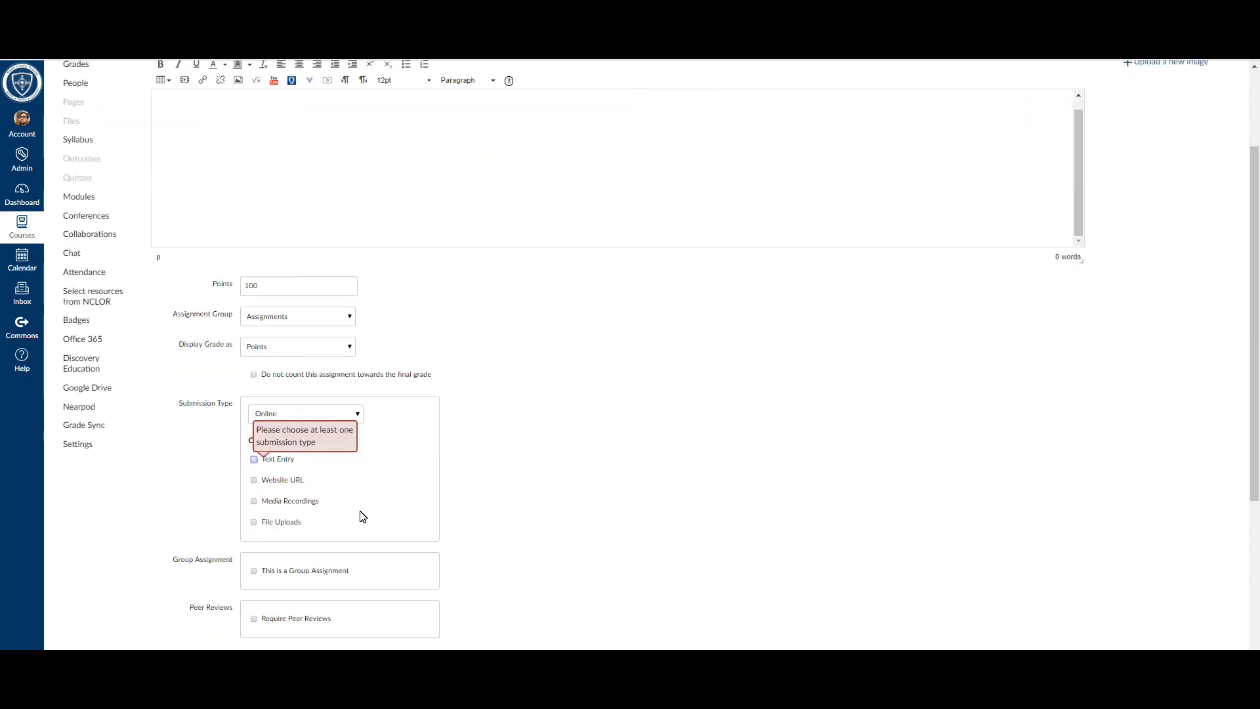
{"action": "left_click", "coordinate": [254, 460]}
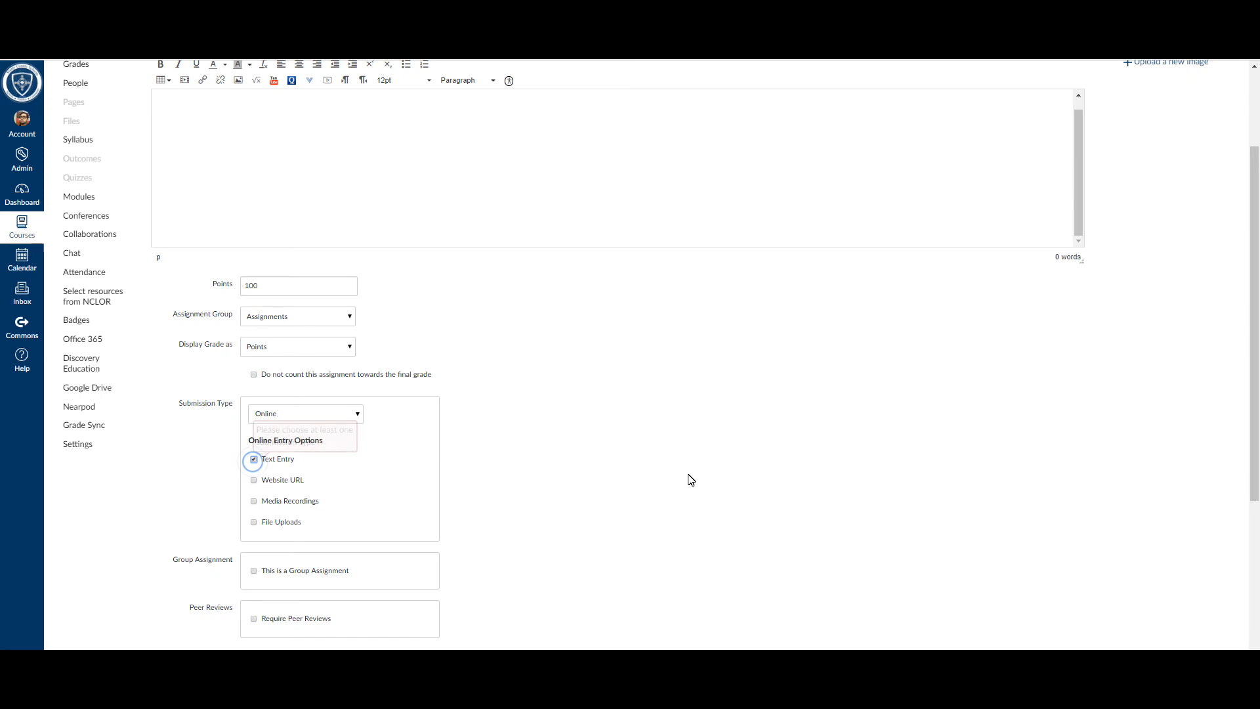
{"action": "scroll", "coordinate": [688, 477], "scroll_direction": "down", "scroll_amount": 5}
{"action": "left_click", "coordinate": [1020, 638]}
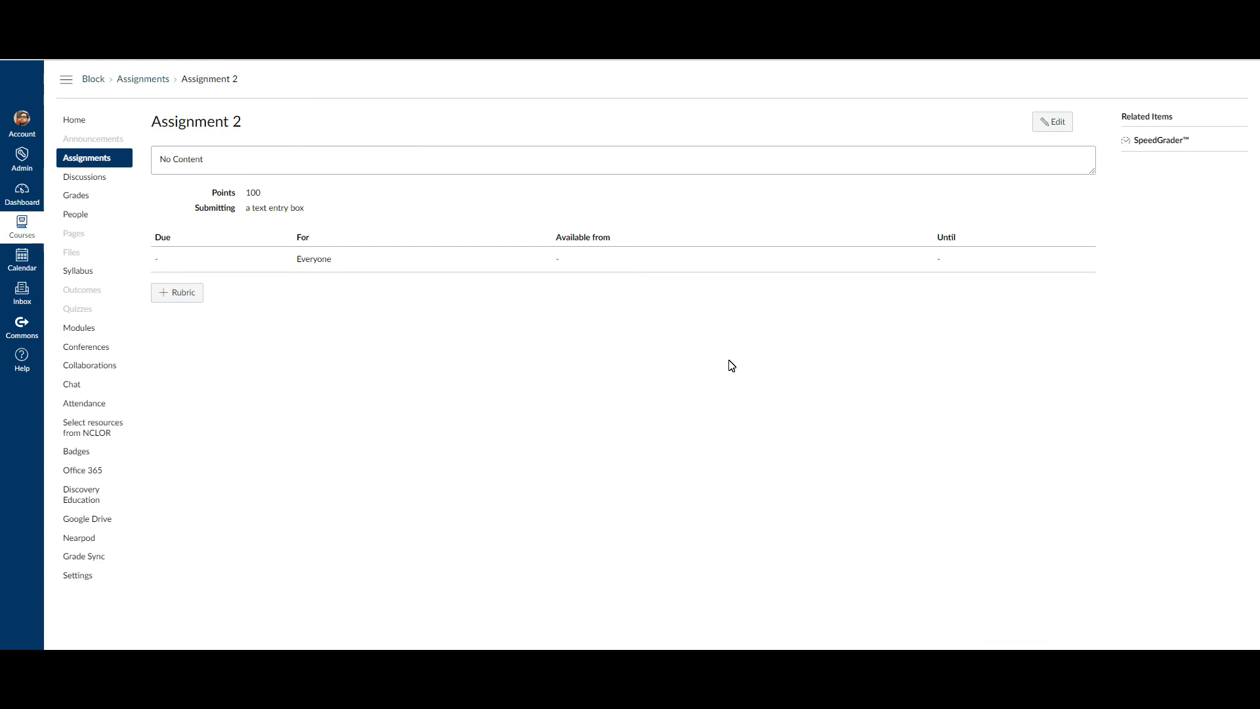
Step: Add the existing Assignment 2 to the Unit 1 module on the course home page without indentation
{"action": "left_click", "coordinate": [79, 126]}
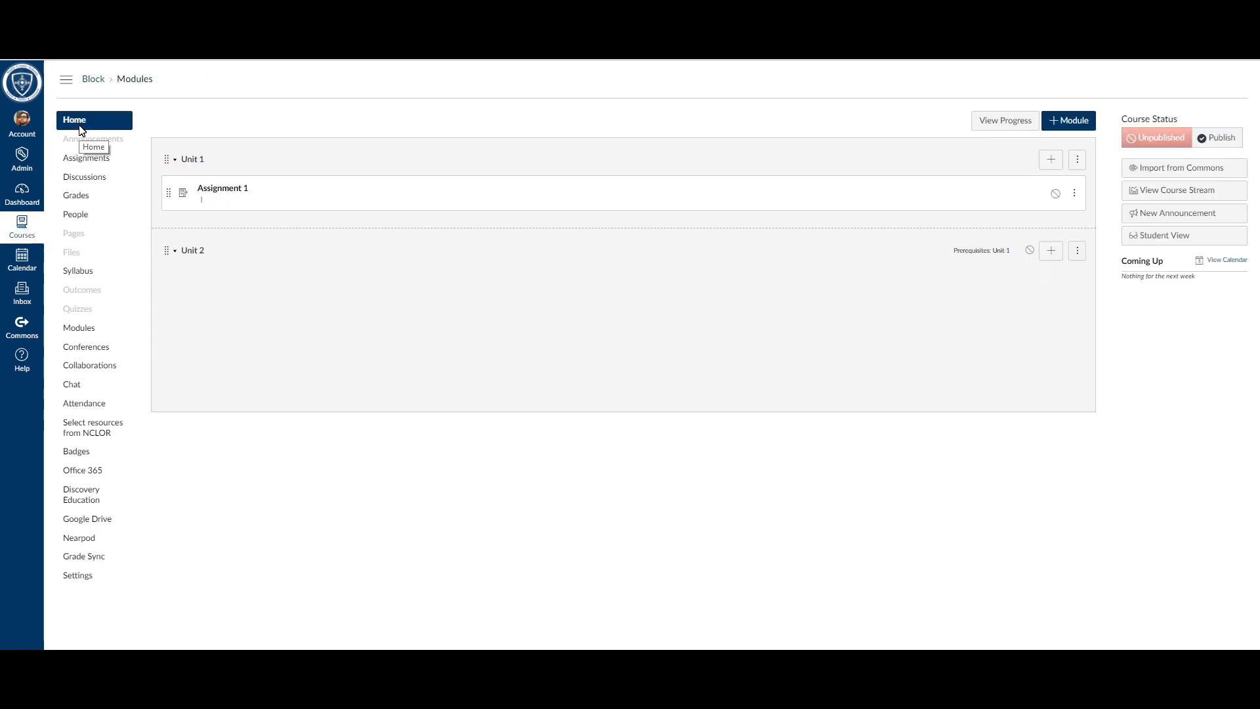
{"action": "left_click", "coordinate": [1050, 161]}
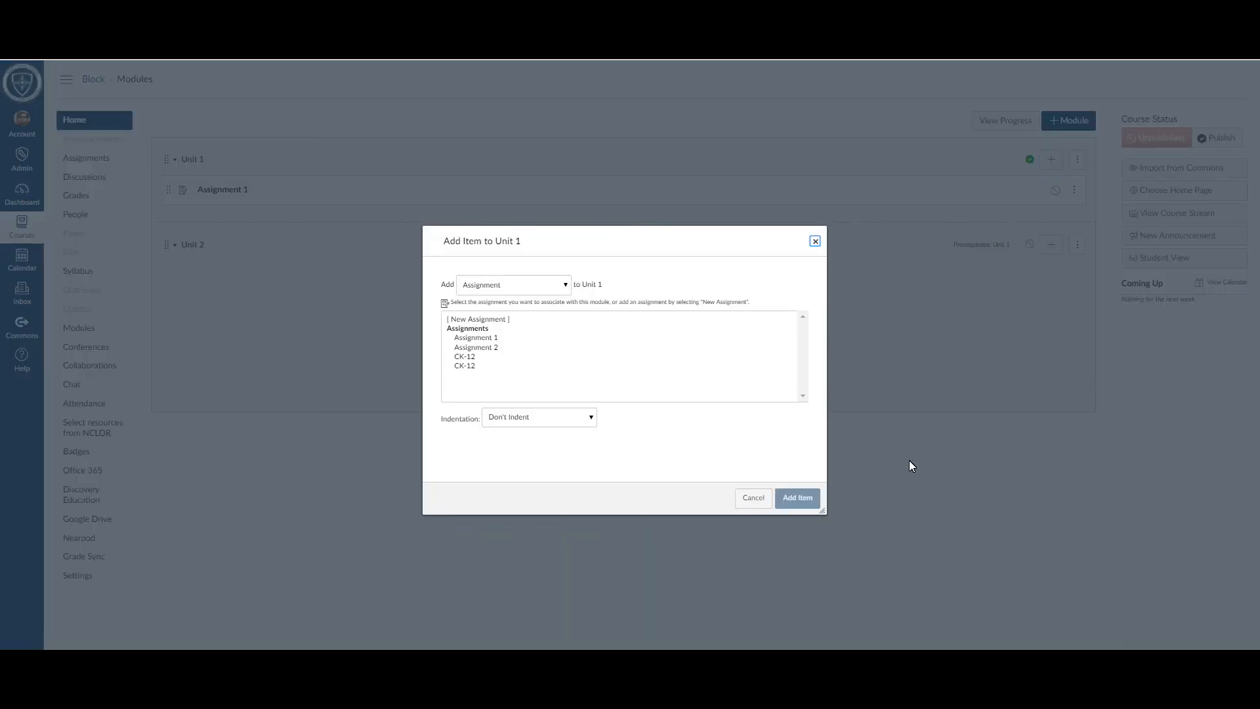
{"action": "left_click", "coordinate": [482, 349]}
{"action": "left_click", "coordinate": [798, 498]}
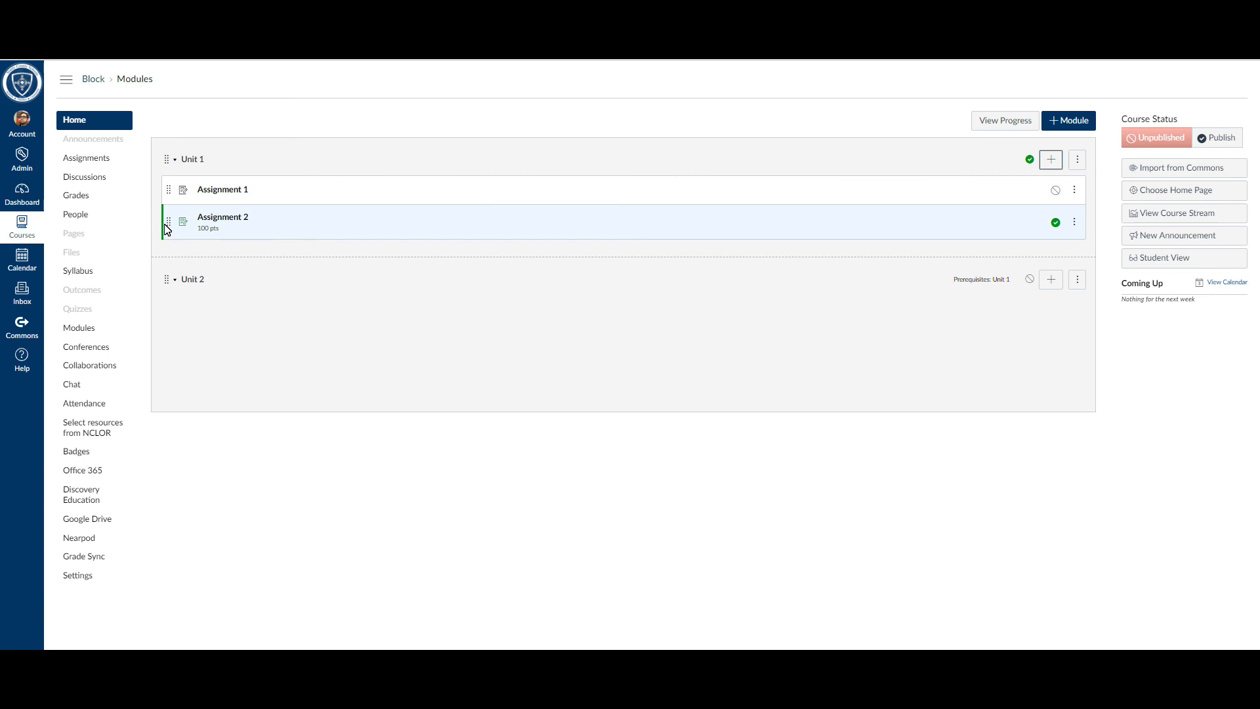
Step: Try placing Assignment 2 above Assignment 1 in Unit 1 and move it back below Assignment 1
{"action": "left_click_drag", "start_coordinate": [165, 227], "coordinate": [176, 185]}
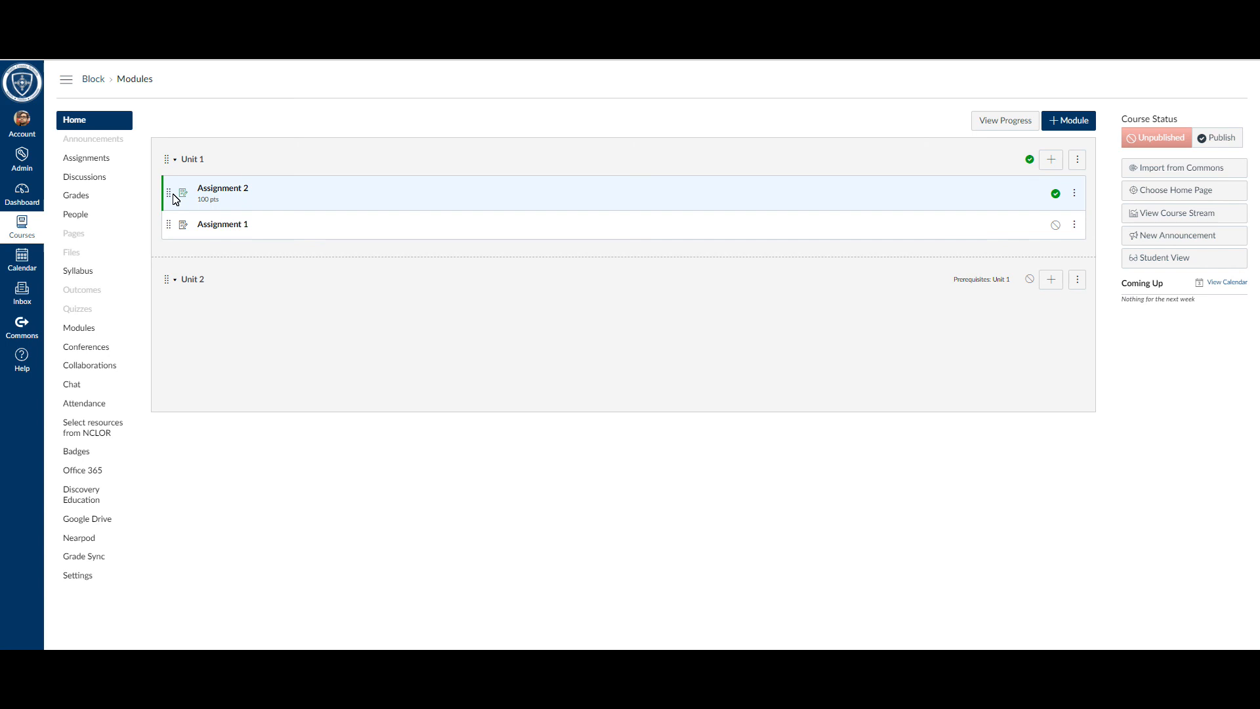
{"action": "left_click_drag", "start_coordinate": [170, 194], "coordinate": [168, 226]}
{"action": "left_click_drag", "start_coordinate": [166, 194], "coordinate": [168, 235]}
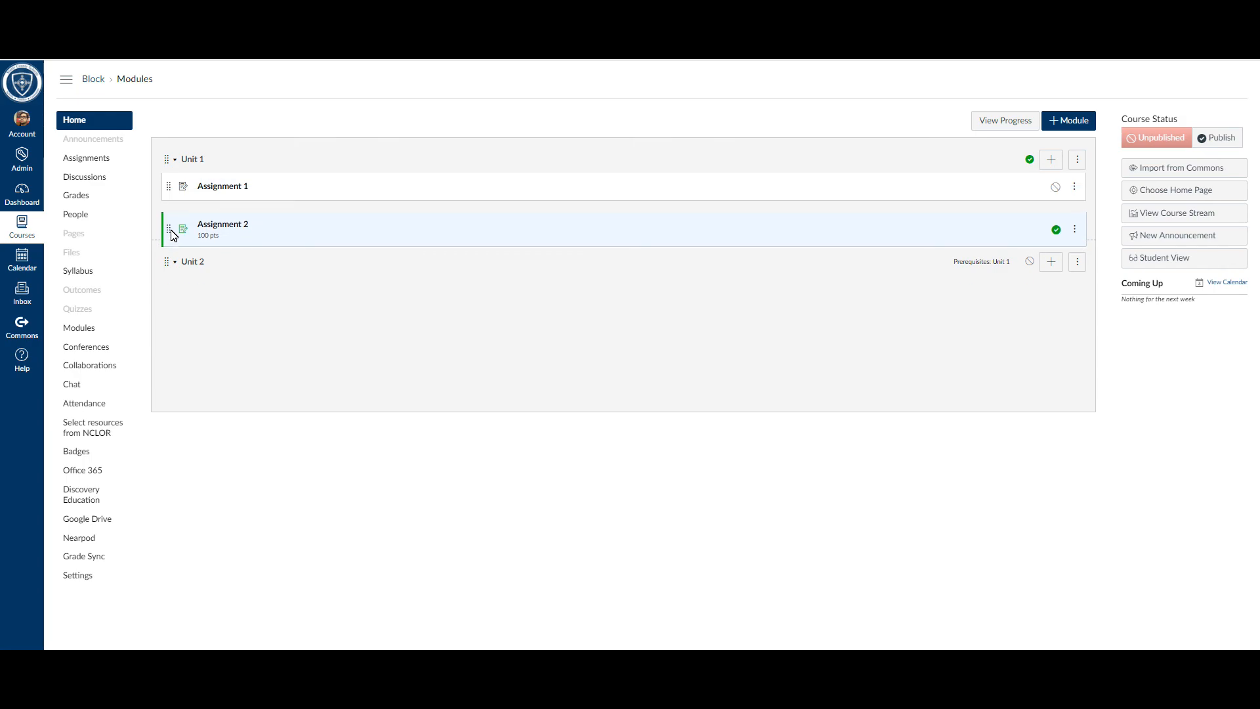